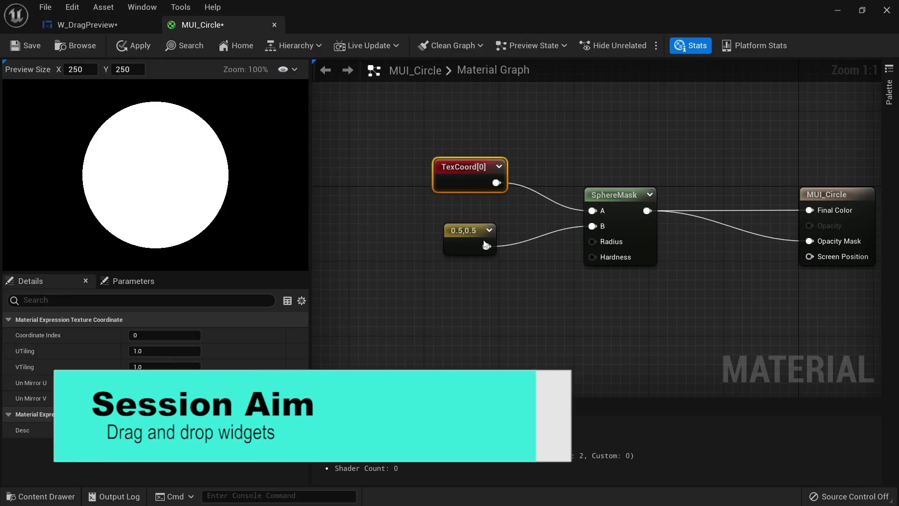
Return to the FirstPersonMap level editor with the Content folder's six folders listed.
click(490, 281)
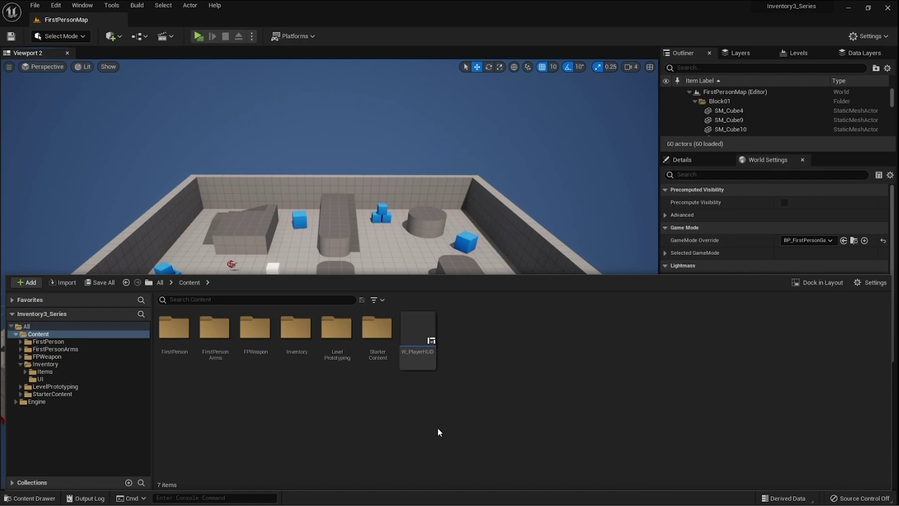
In Inventory/UI, create a User Widget blueprint named W_DragPreview.
double_click(291, 334)
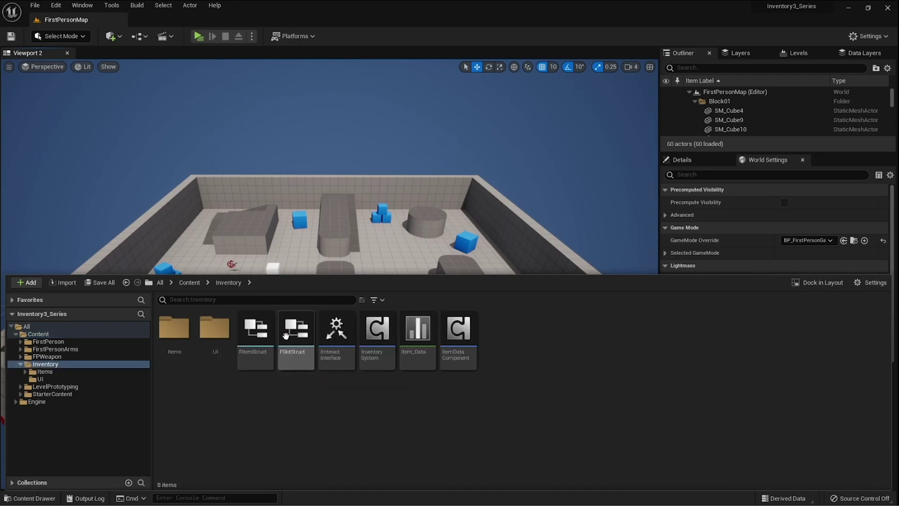
double_click(215, 331)
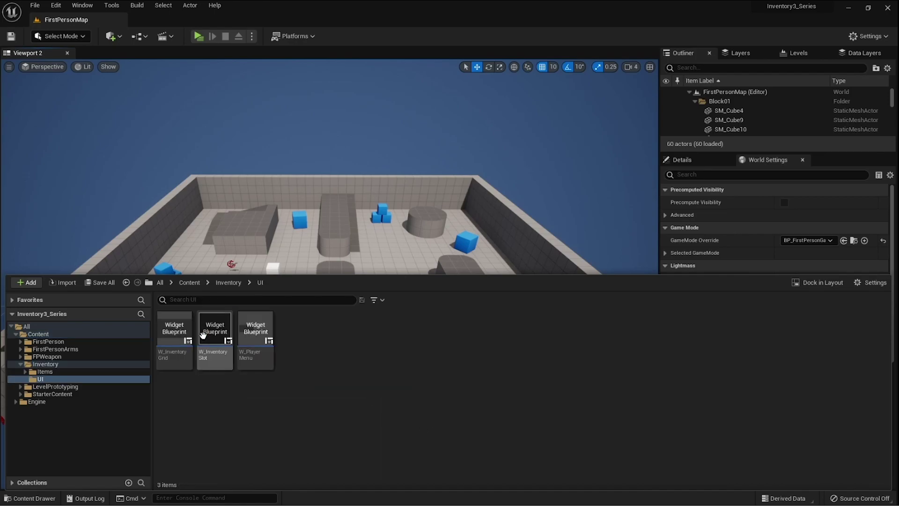
right_click(293, 360)
mouse_move(345, 437)
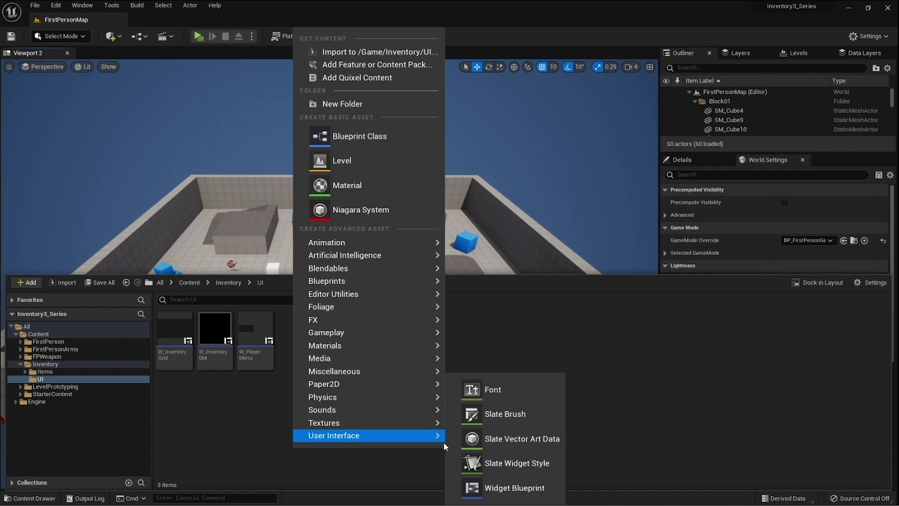
click(492, 488)
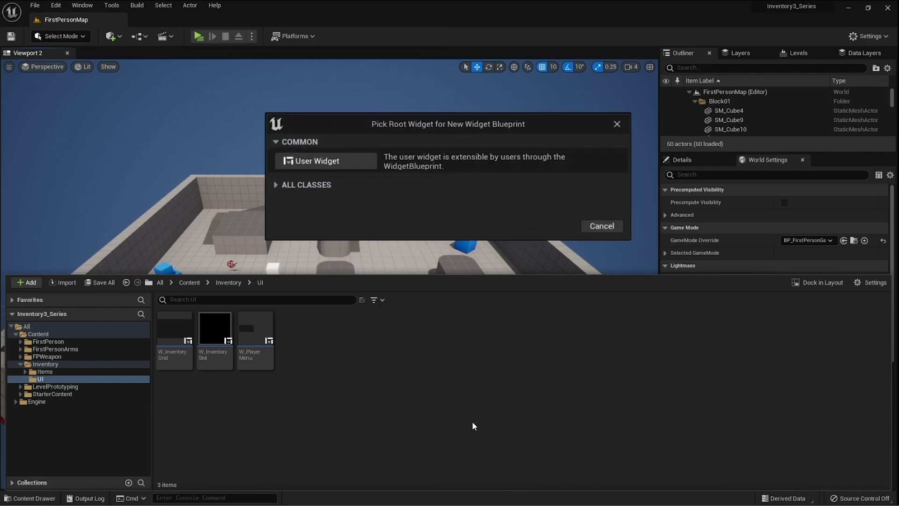
click(328, 164)
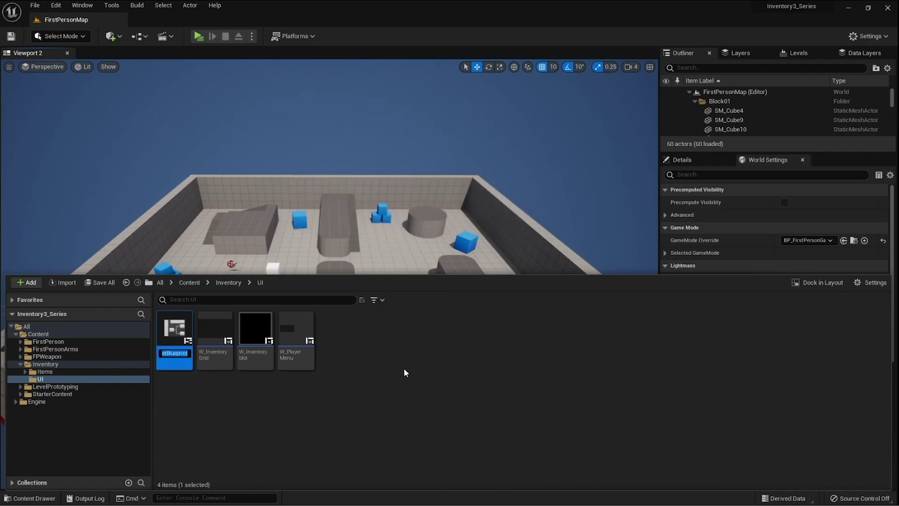
text(W_DragPreview)
key(Return)
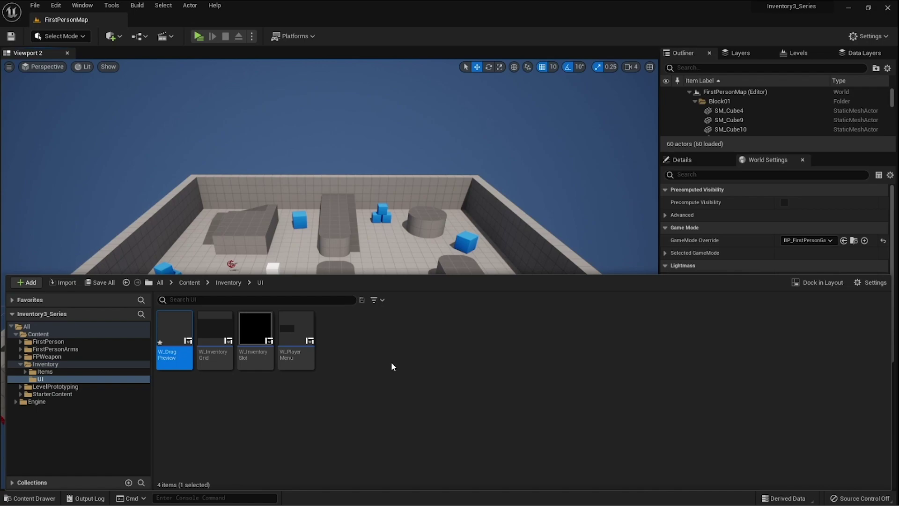
click(228, 282)
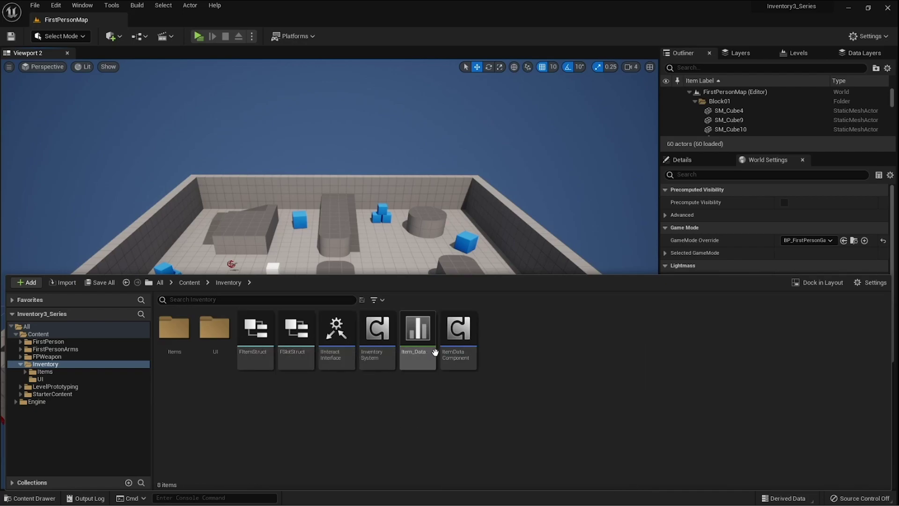
Create a DragDropOperation-based blueprint class named DD_InventorySlot in the Inventory folder.
right_click(501, 344)
click(575, 124)
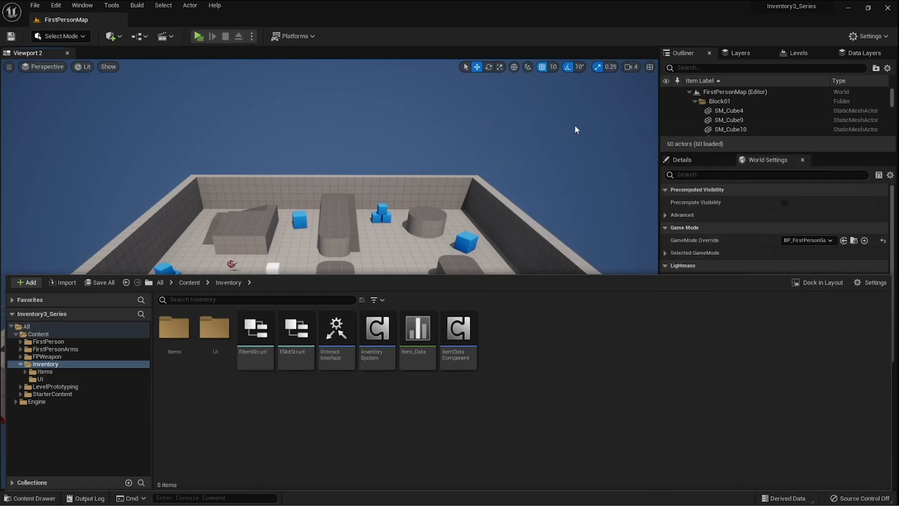
click(276, 326)
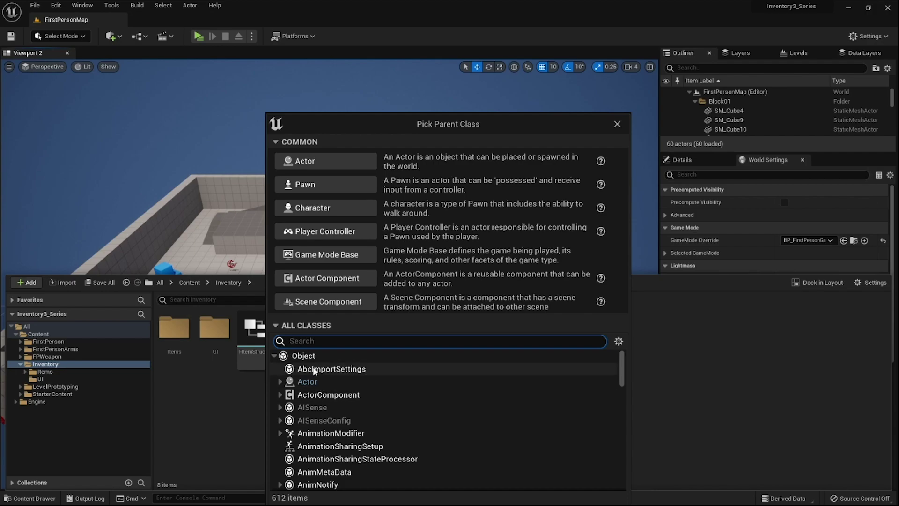
text(drag)
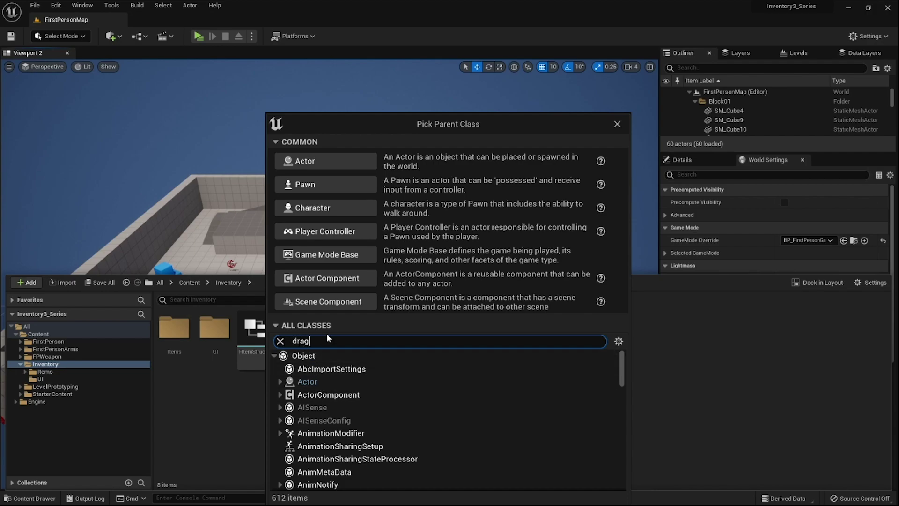
text( drop)
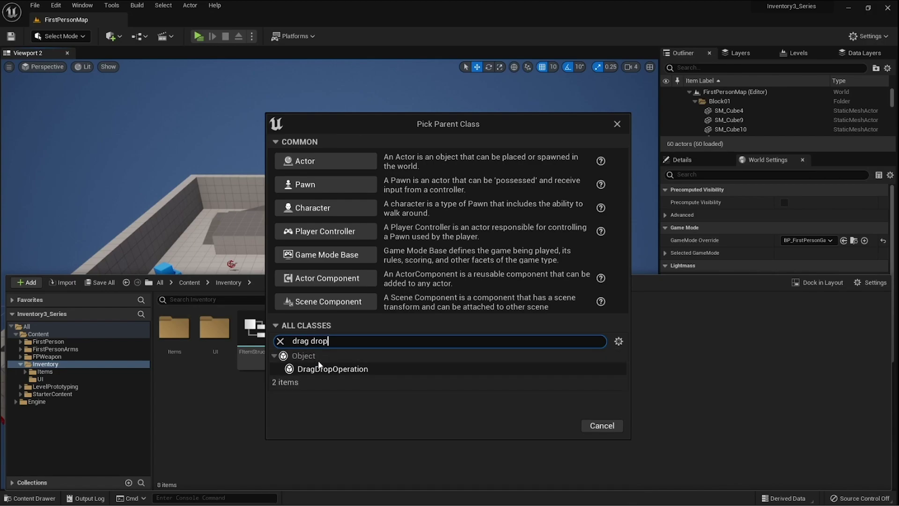
click(323, 368)
click(554, 427)
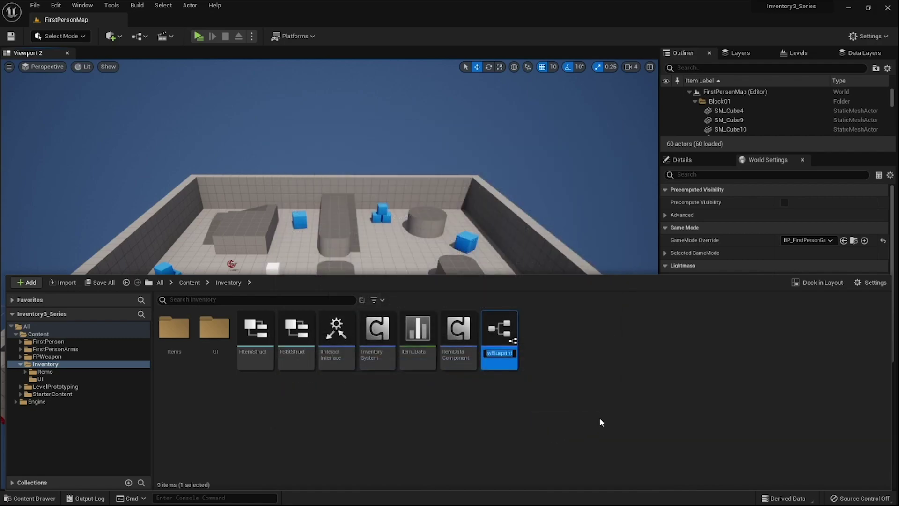
text(DD)
text(+I)
text(nvento)
text(rySlot)
key(Return)
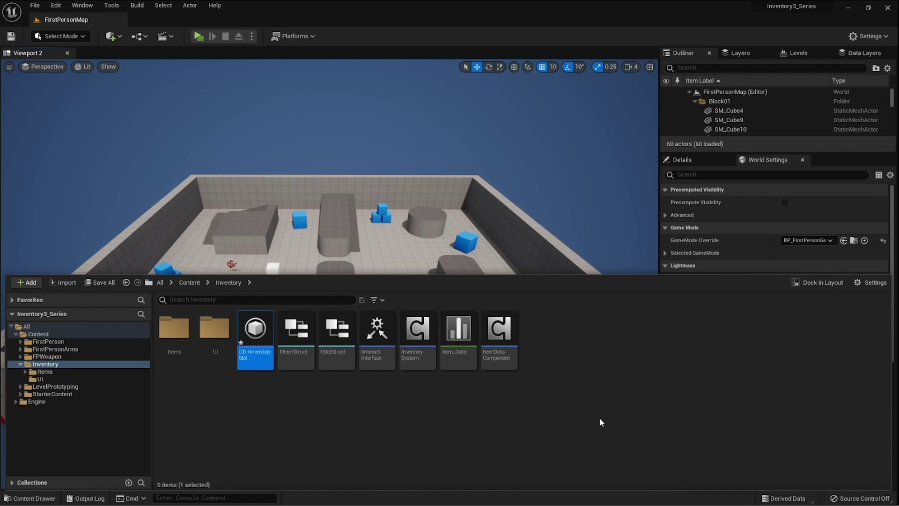
Select the DD_InventorySlot blueprint and hide the asset panel.
click(265, 396)
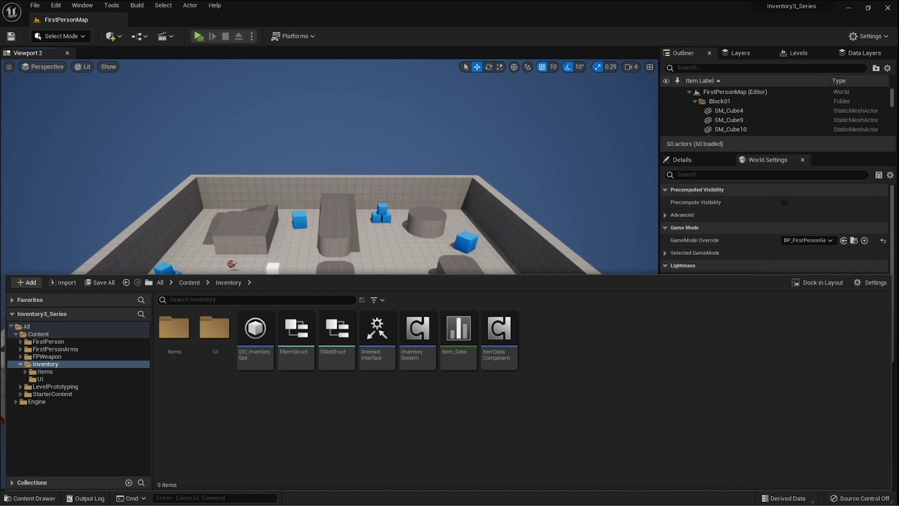
mouse_move(259, 357)
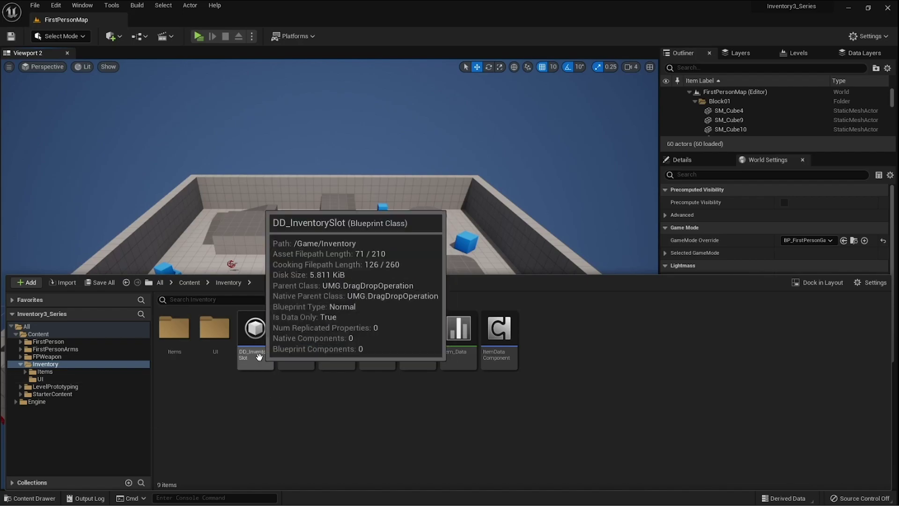
click(258, 357)
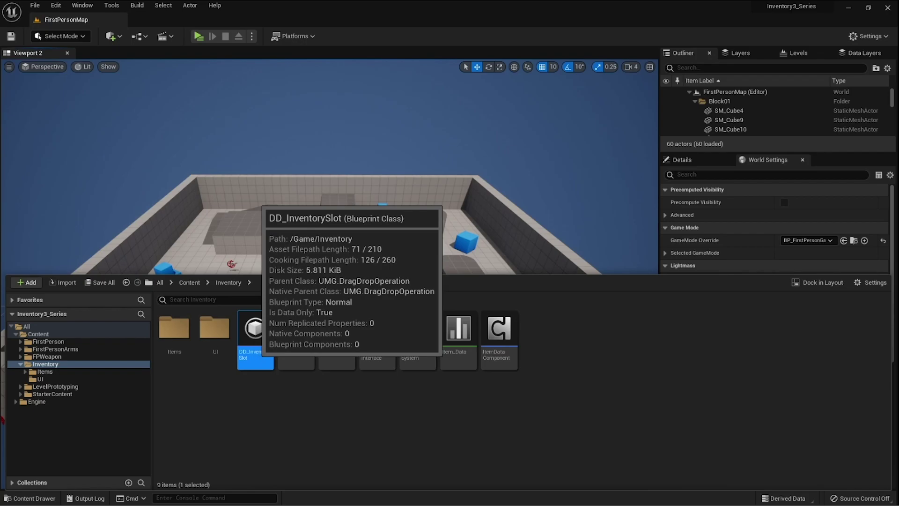
key(ctrl+space)
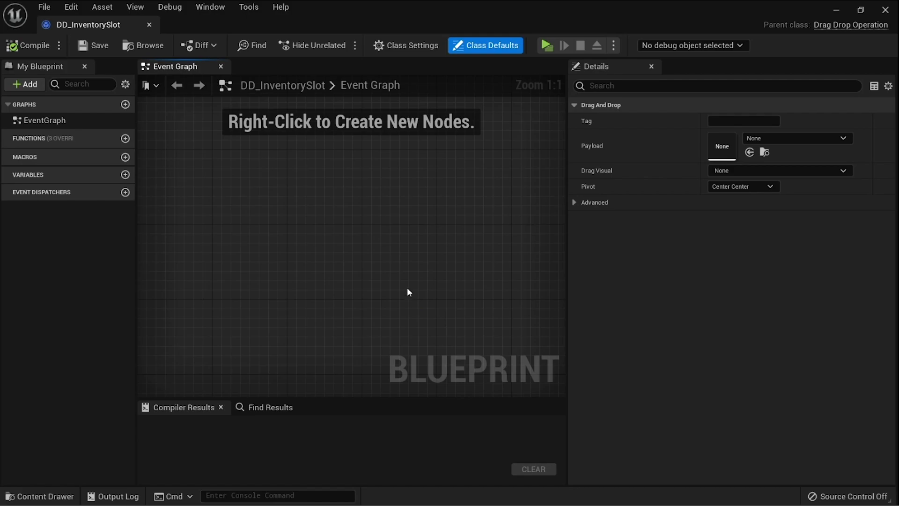
Add an InventoryComponent variable typed as an Inventory System object reference.
click(125, 174)
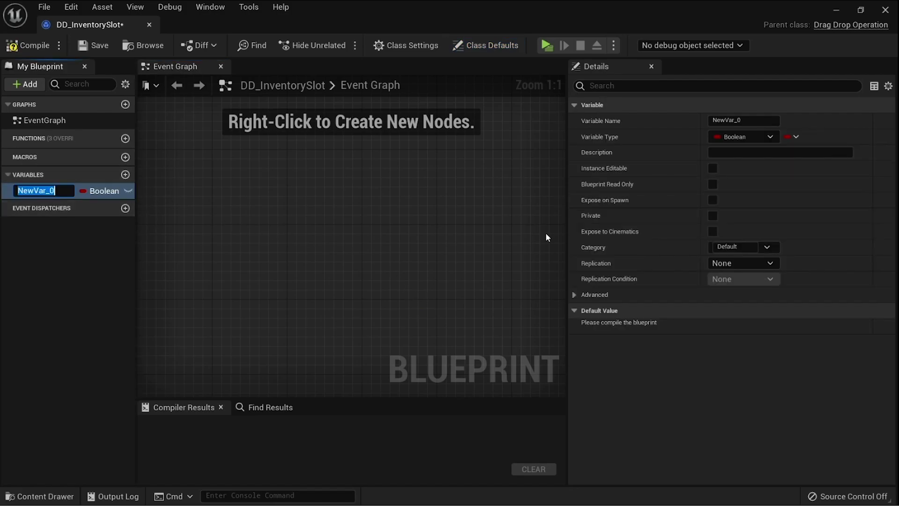
text(Inventory)
text(Component)
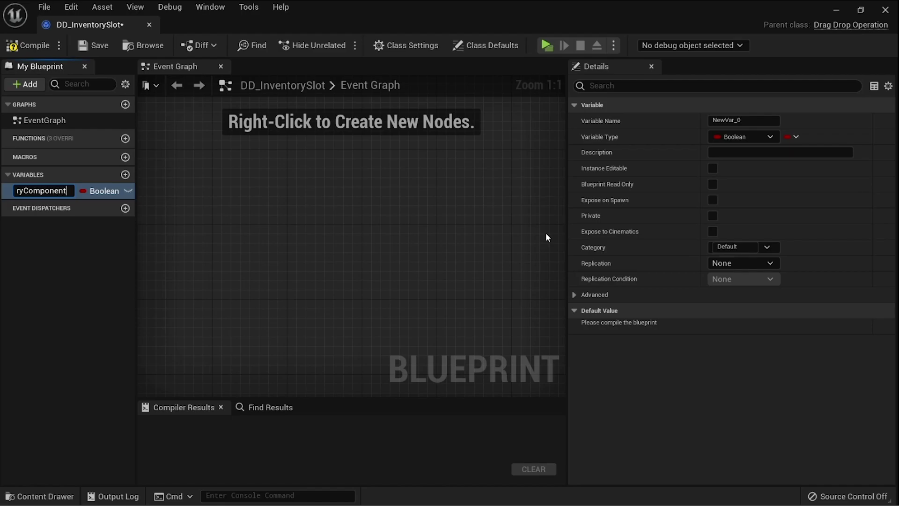
key(Return)
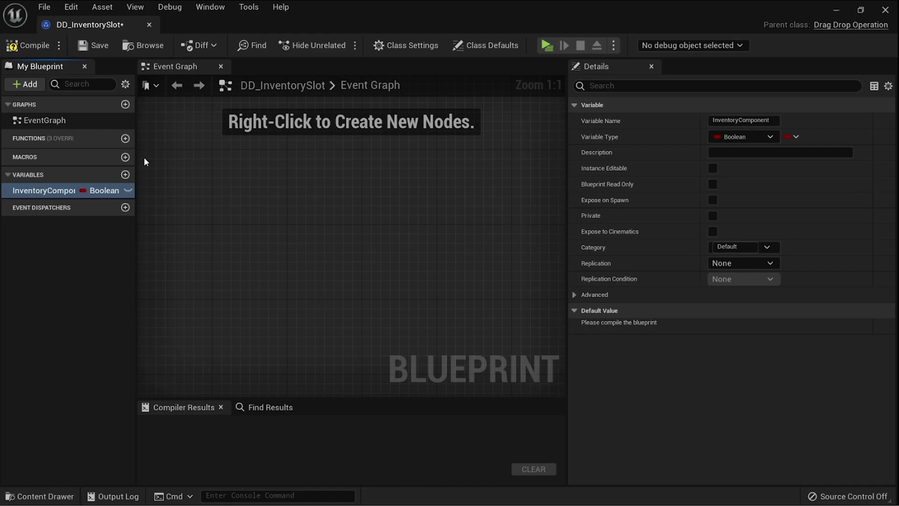
click(111, 189)
text(invent)
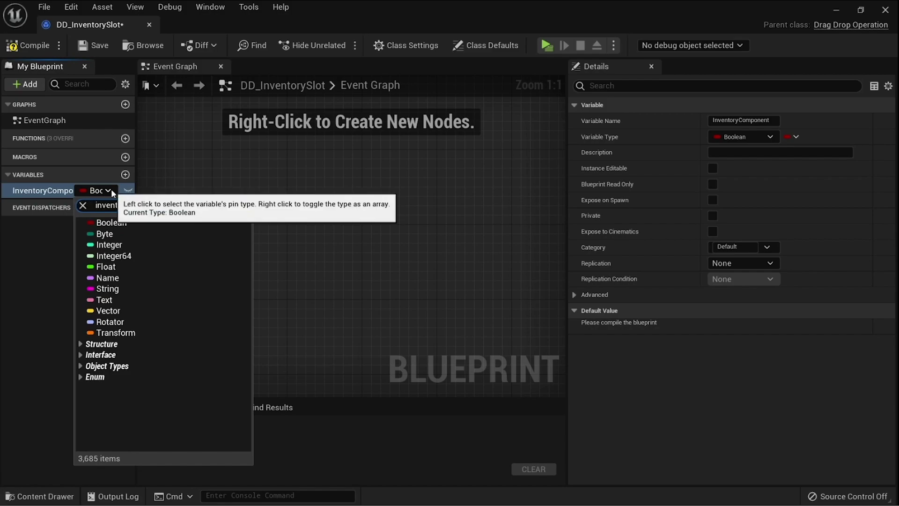
text(oryComponent)
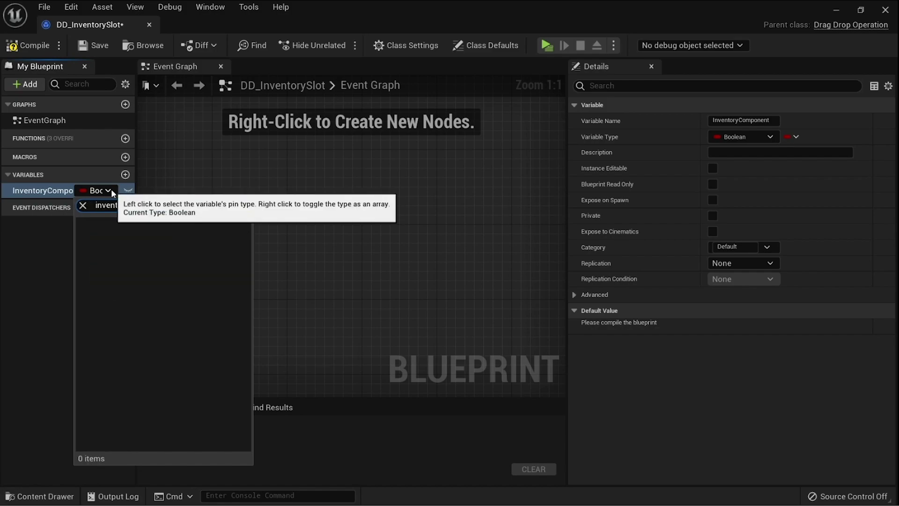
key(BackSpace)
key(BackSpace)
key(BackSpace)
key(BackSpace)
key(BackSpace)
key(BackSpace)
key(BackSpace)
key(BackSpace)
key(BackSpace)
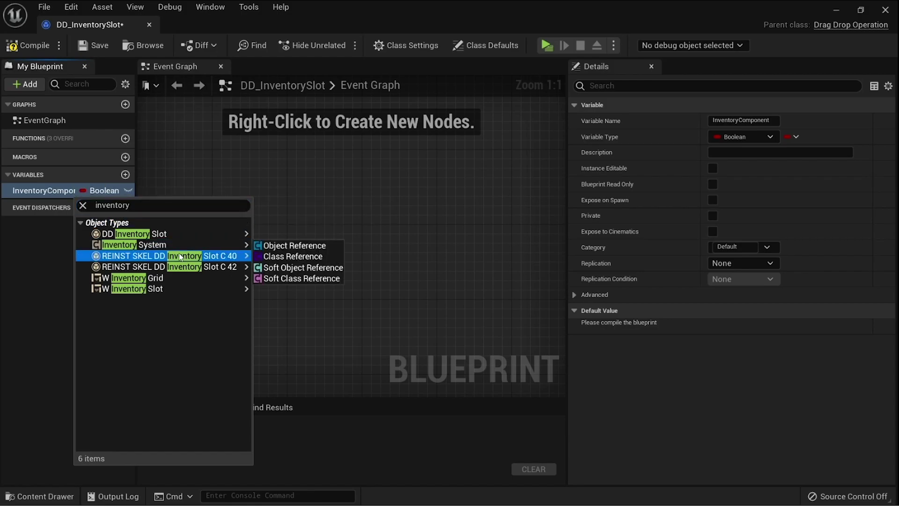
click(290, 245)
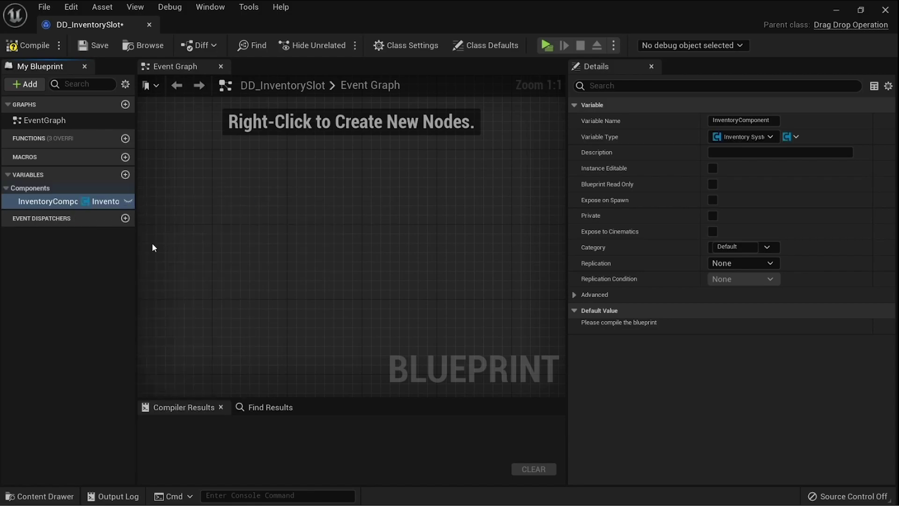
Add an Integer variable named ContentIndex and compile the blueprint.
click(124, 177)
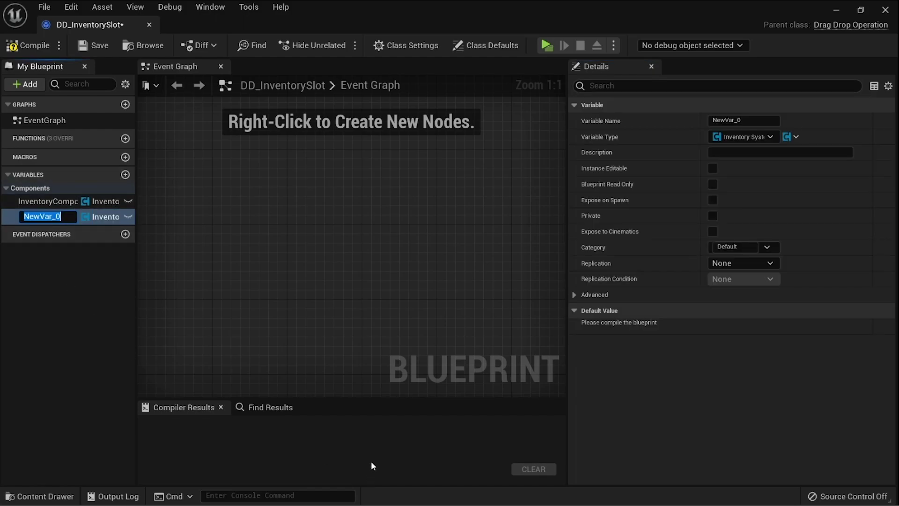
text(ContentIndex)
key(Return)
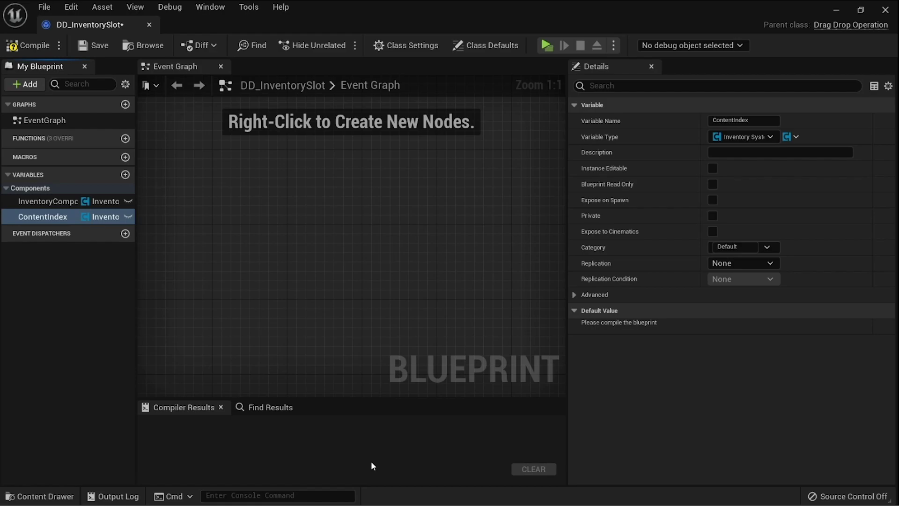
click(754, 136)
click(743, 191)
key(F7)
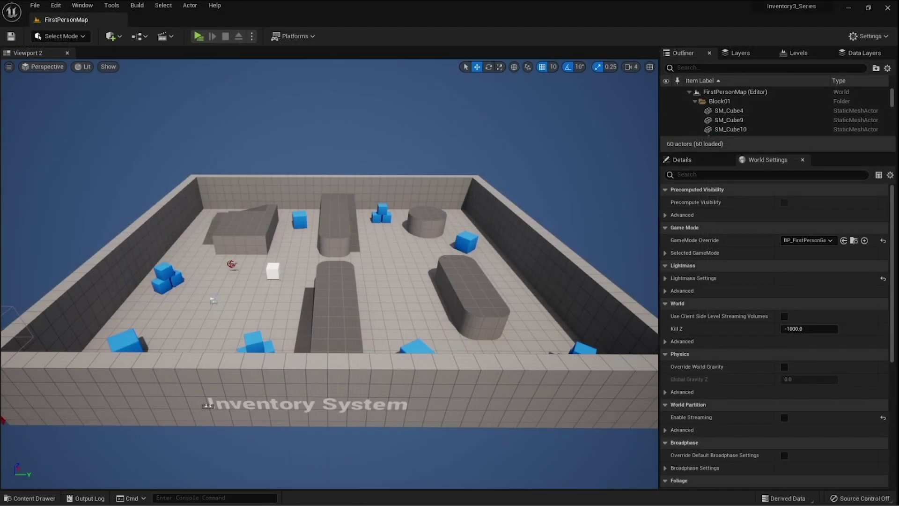
Open the W_DragPreview widget from Inventory/UI for editing.
click(30, 498)
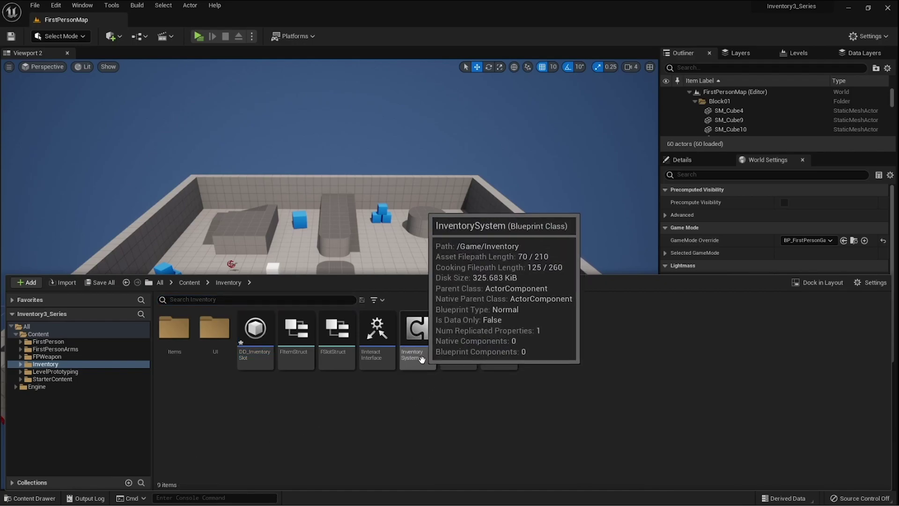
double_click(215, 333)
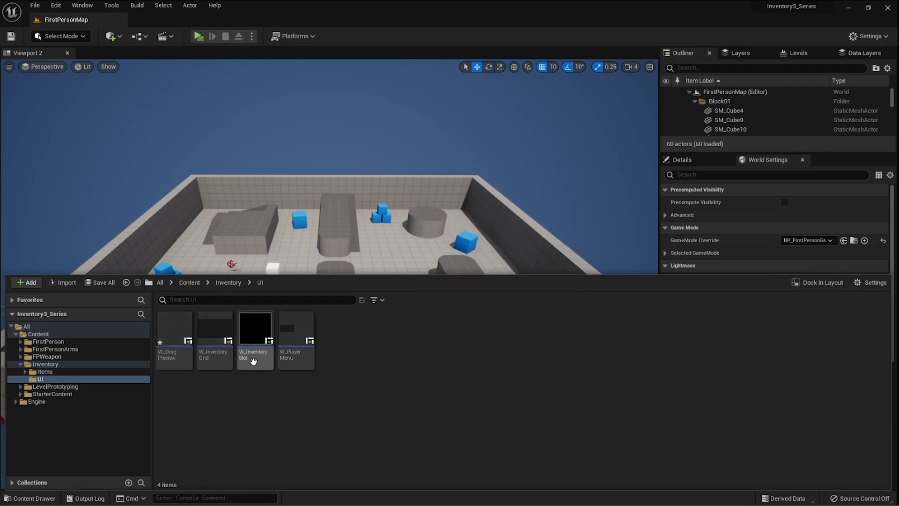
double_click(174, 349)
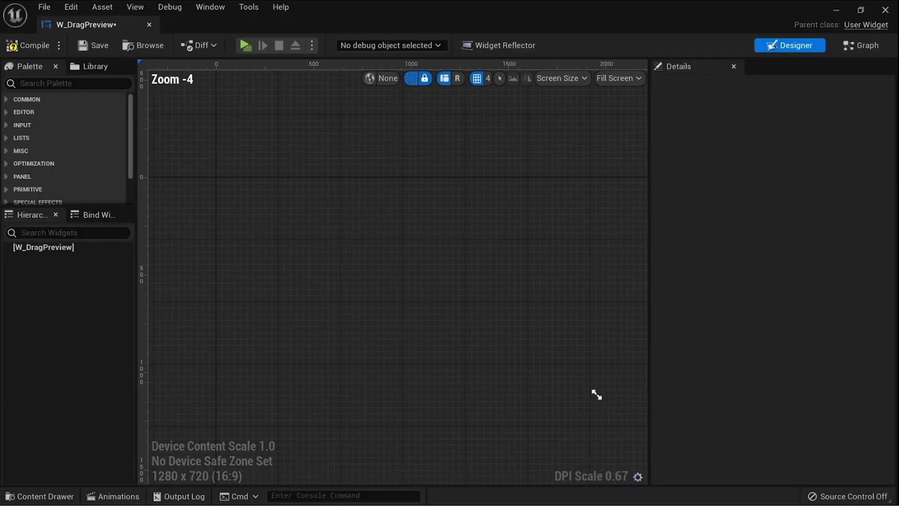
Add a root Size Box with Width and Height Override set to 80.
click(48, 86)
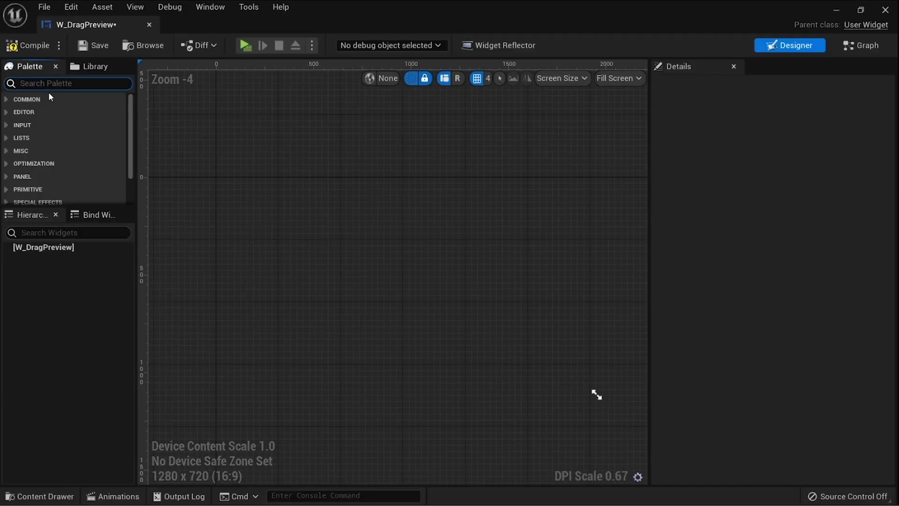
text(size)
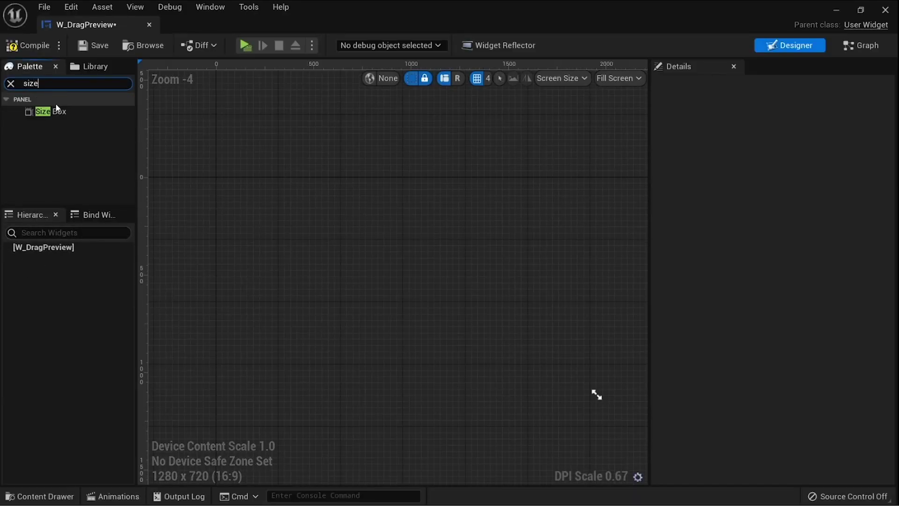
drag(47, 112, 65, 259)
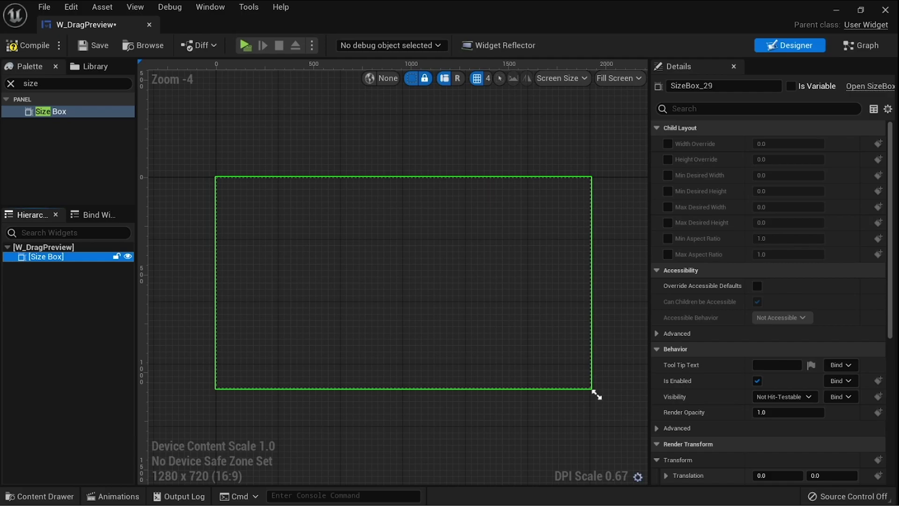
click(668, 144)
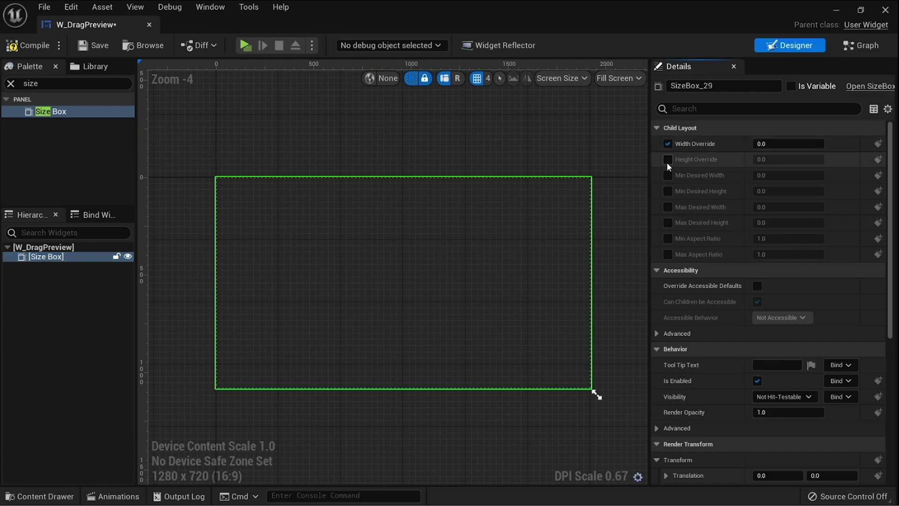
click(668, 159)
click(789, 143)
text(80)
key(Return)
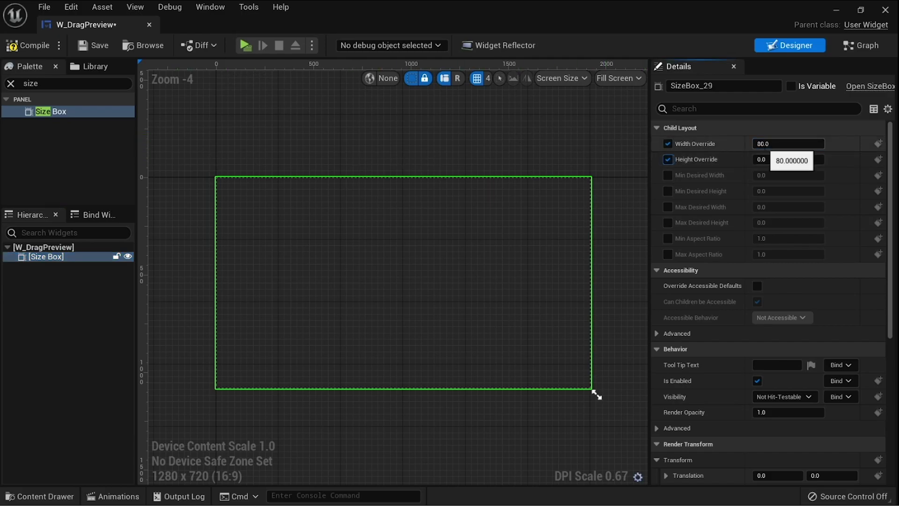
key(Tab)
text(80)
key(Return)
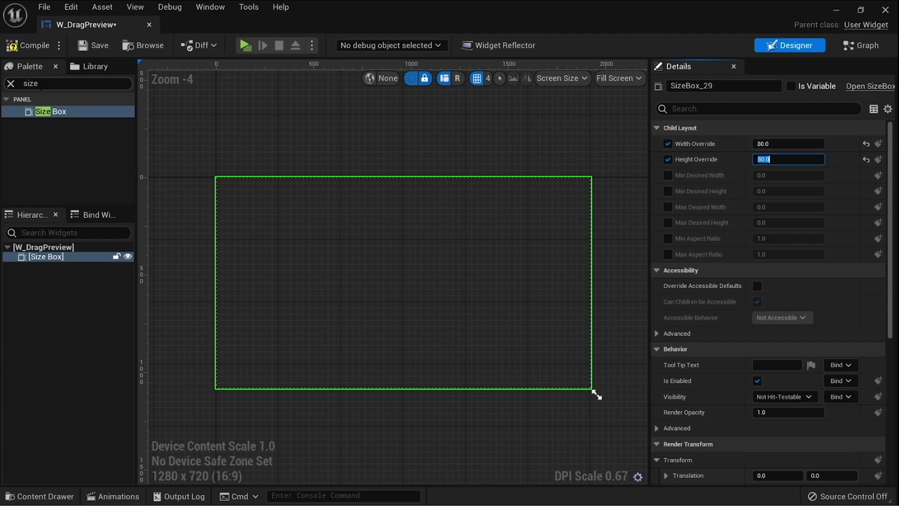
Place a Border inside the Size Box and an Image inside the Border.
key(ctrl+f)
text(border)
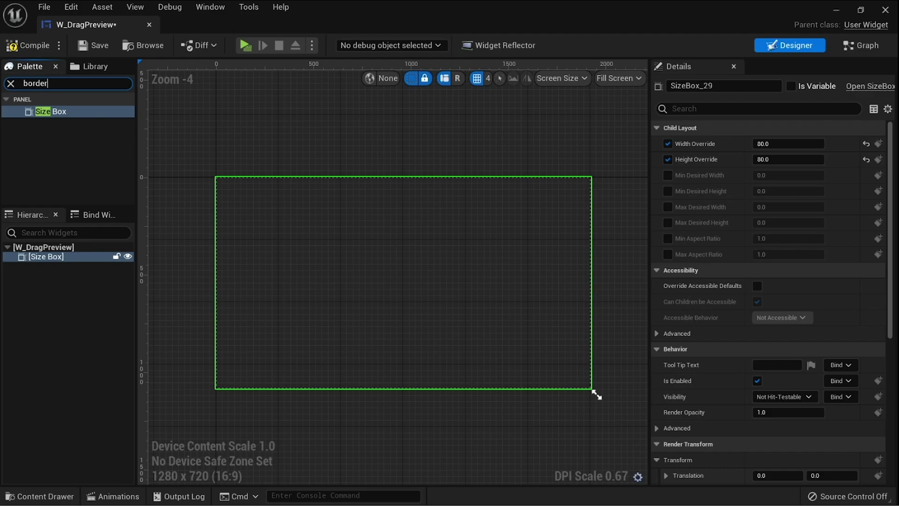
drag(47, 111, 59, 261)
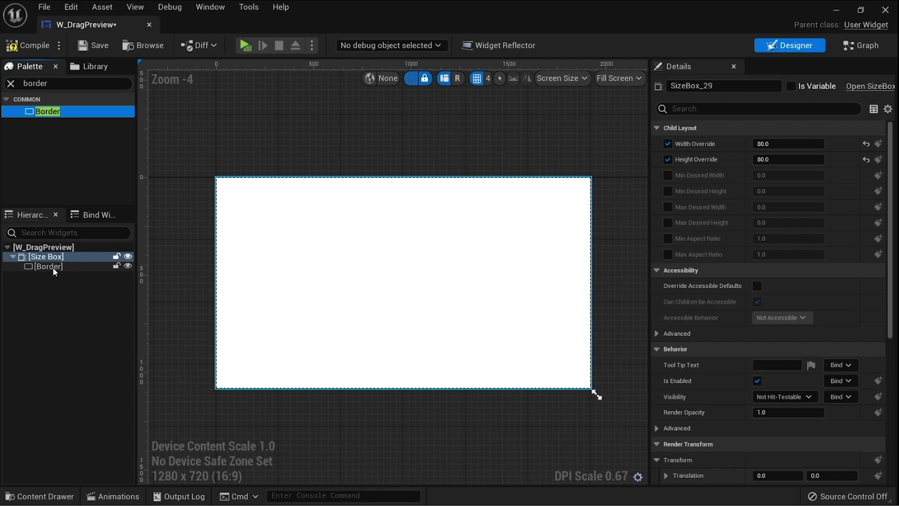
click(51, 84)
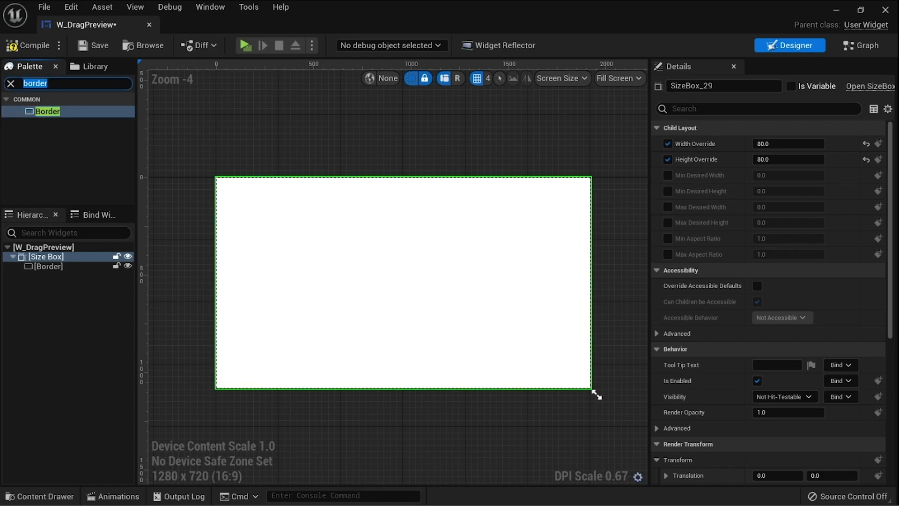
text(image)
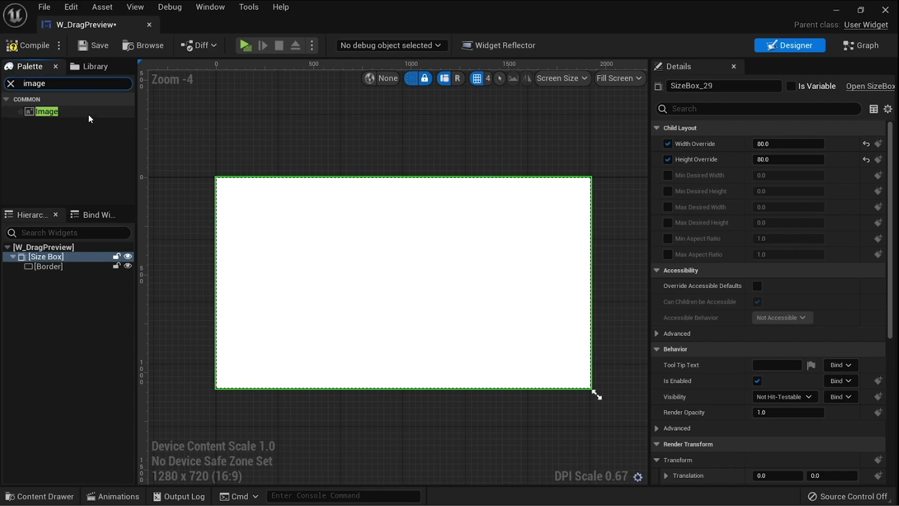
drag(47, 112, 47, 268)
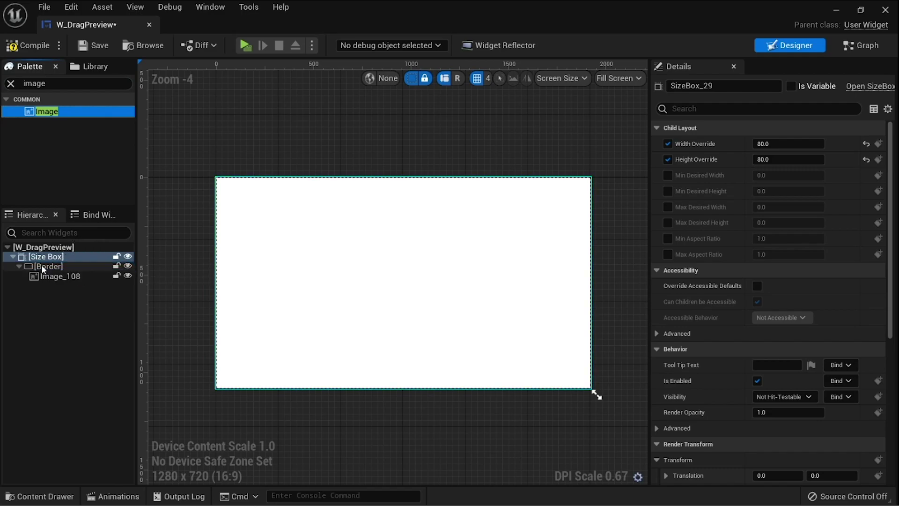
click(42, 267)
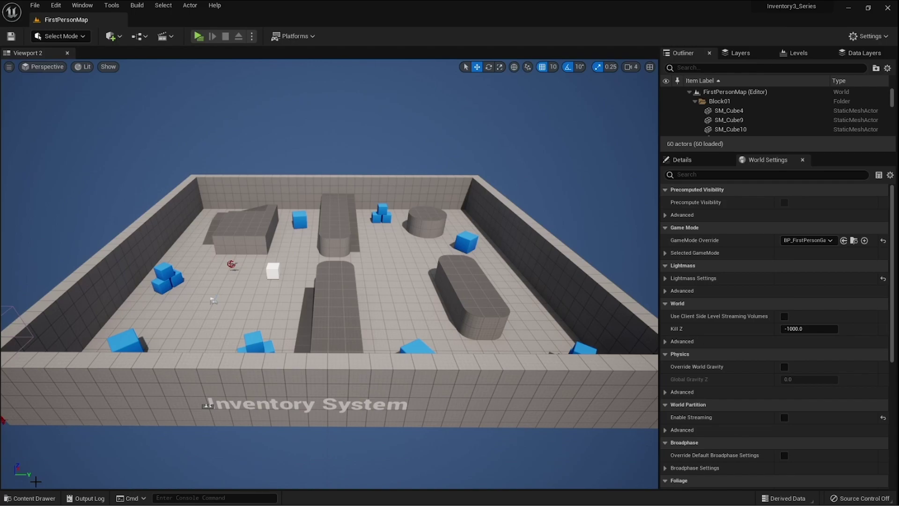
Create a Materials folder inside Inventory/UI and enter it.
click(30, 498)
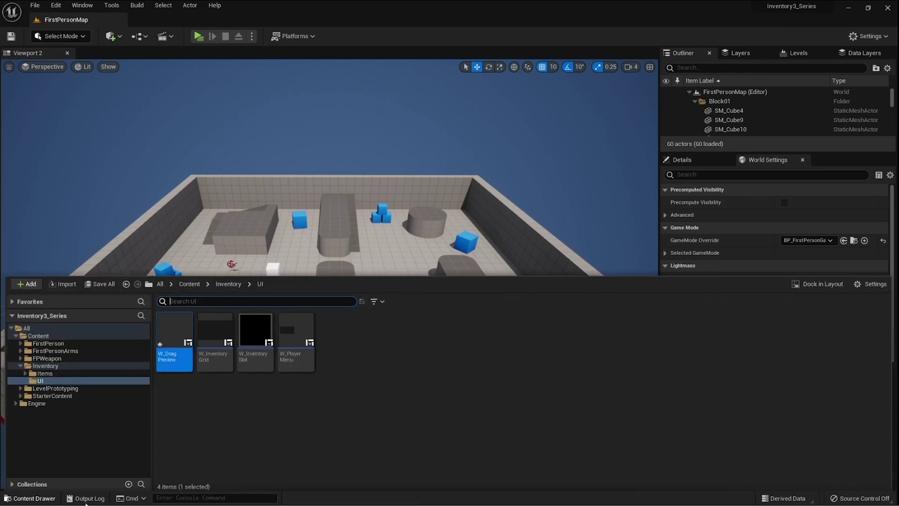
click(227, 282)
double_click(214, 329)
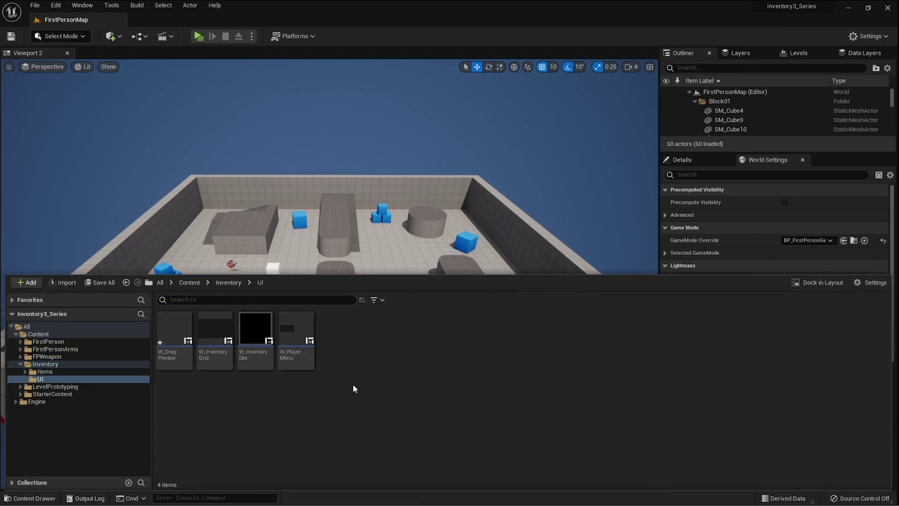
right_click(356, 385)
click(408, 98)
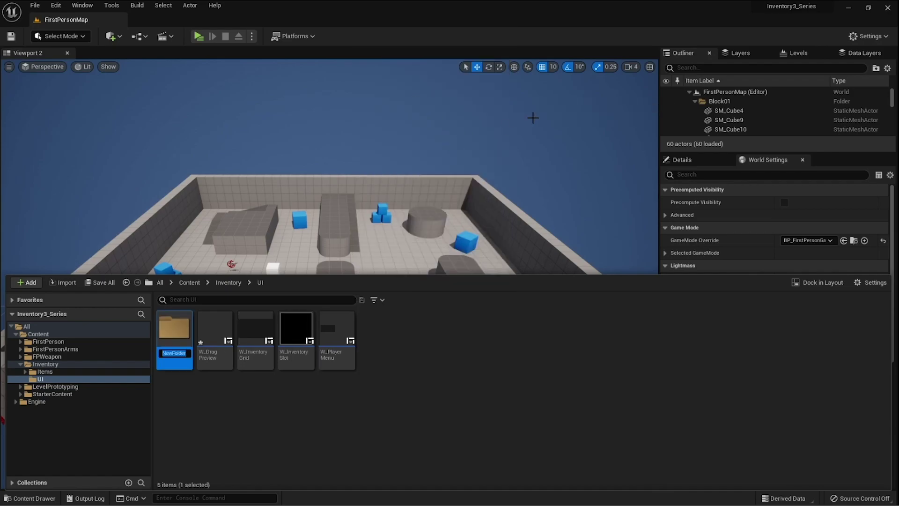
text(Materials)
key(Return)
double_click(174, 330)
Create a material named MUI_Circle and open it in the material editor.
right_click(250, 341)
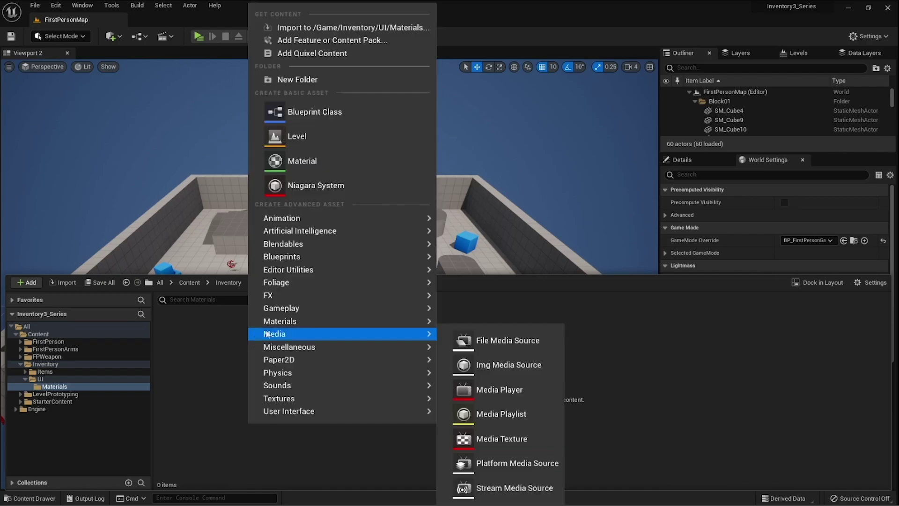
click(320, 161)
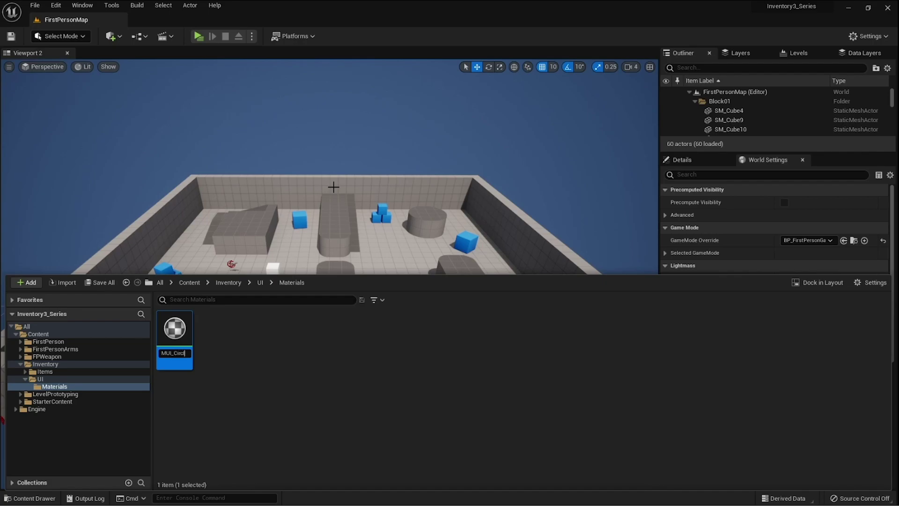
text(e)
key(Return)
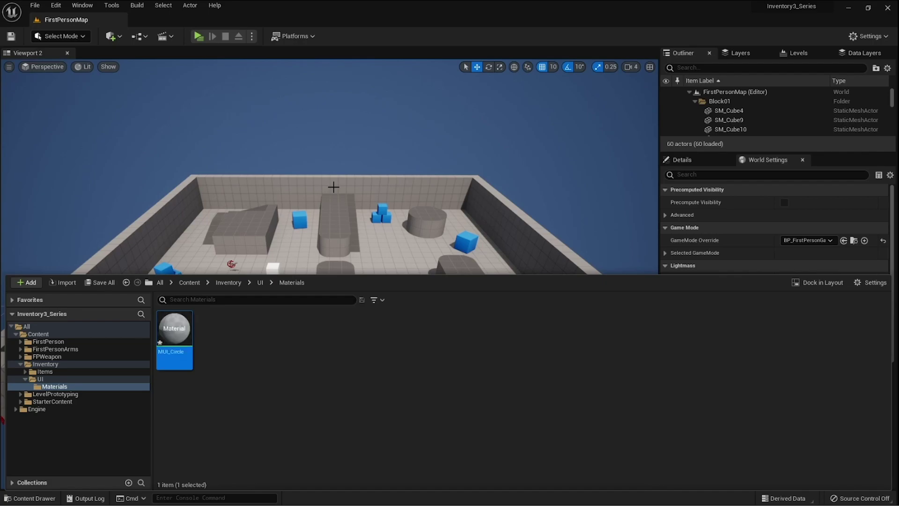
double_click(183, 324)
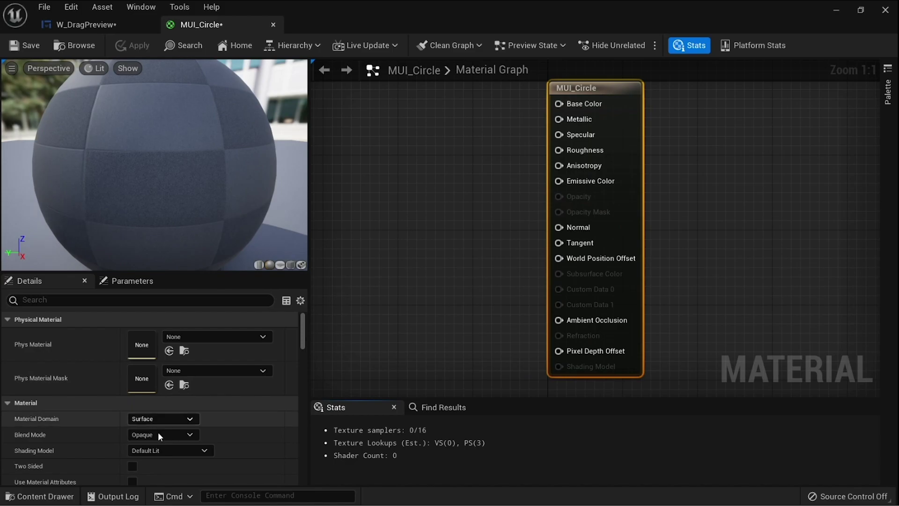
Set MUI_Circle's material domain to User Interface.
click(159, 419)
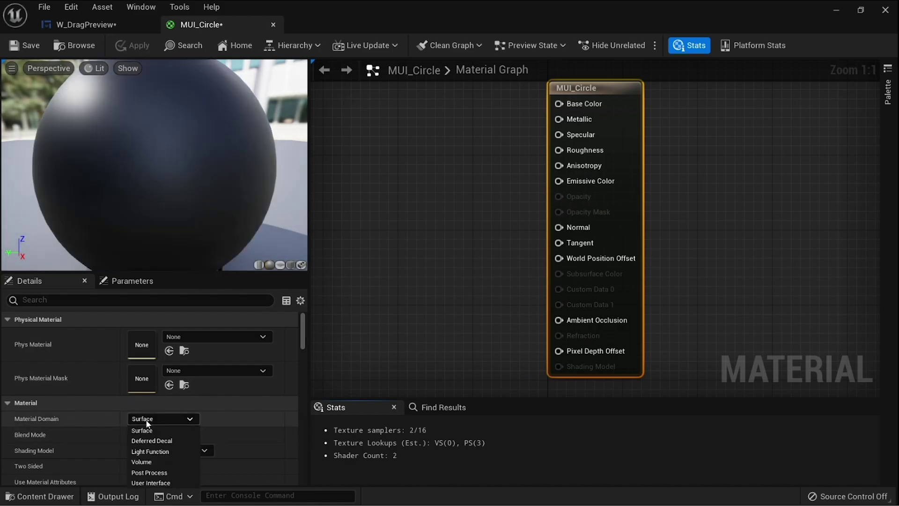
click(161, 483)
key(Home)
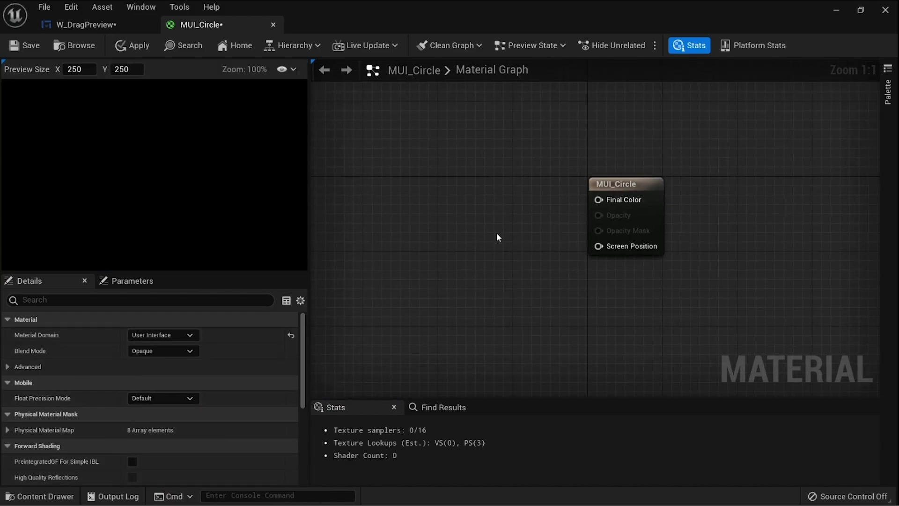
Add a SphereMask node and wire its output into Final Color.
right_click(385, 200)
text(sphere mask)
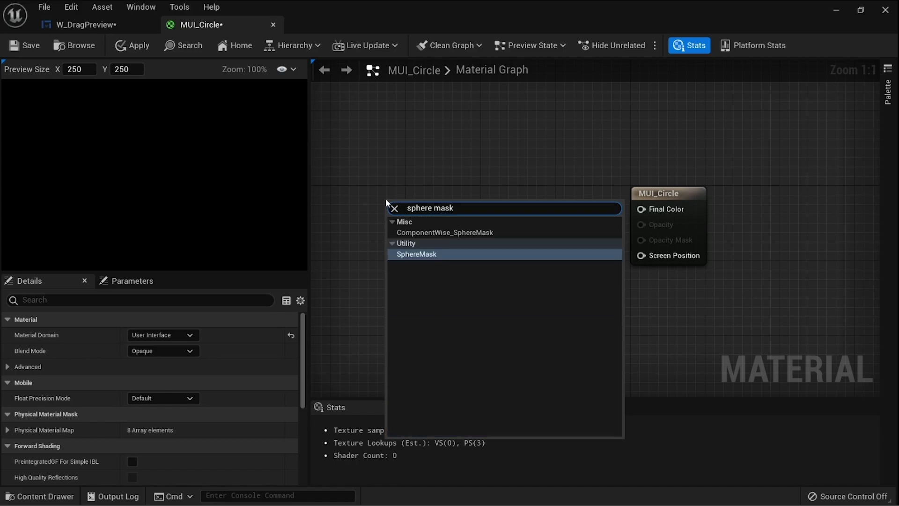
key(Return)
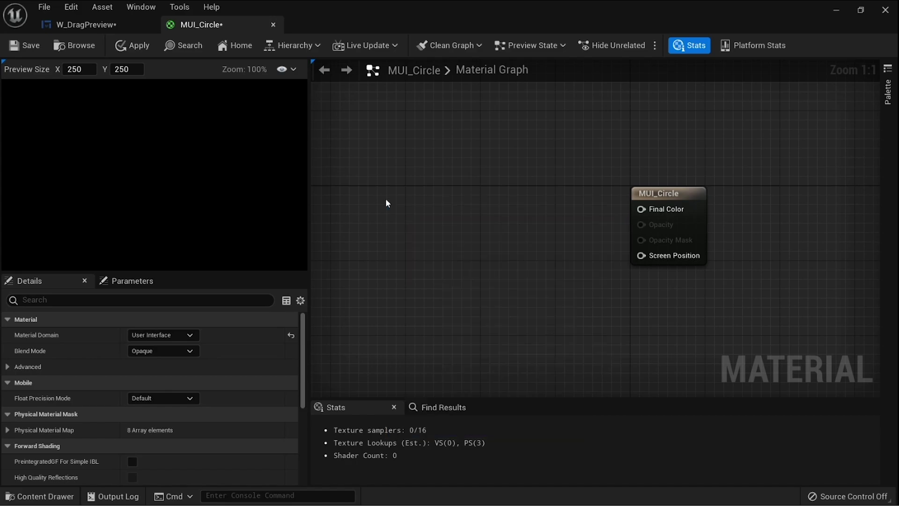
drag(449, 223, 641, 209)
drag(445, 253, 448, 250)
Set the material's Blend Mode to Masked.
click(670, 234)
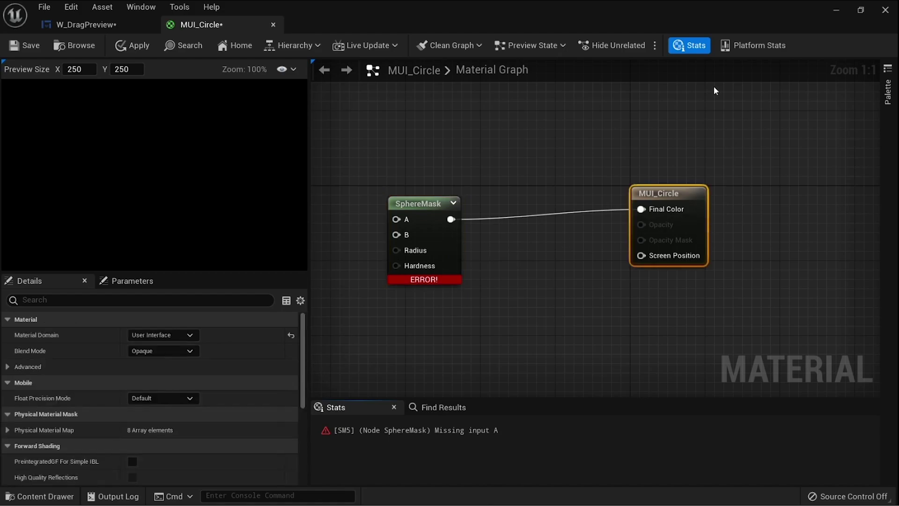
click(147, 351)
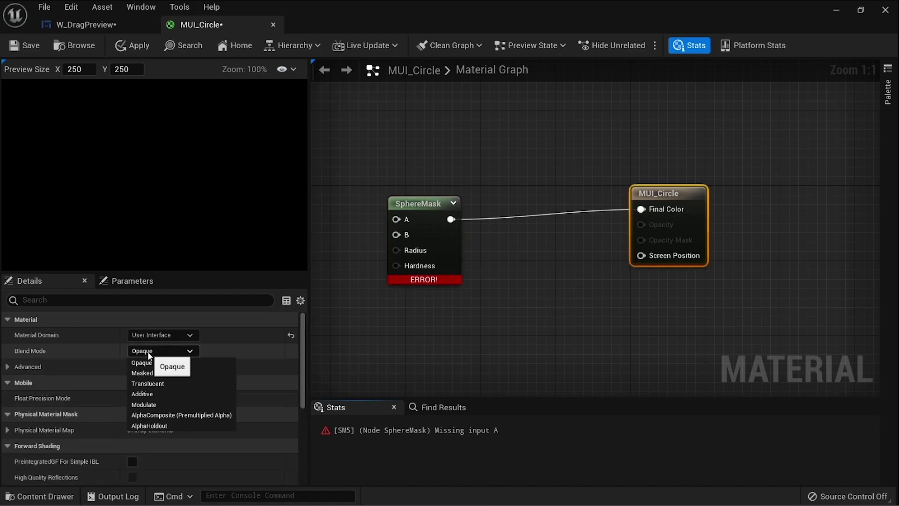
click(151, 371)
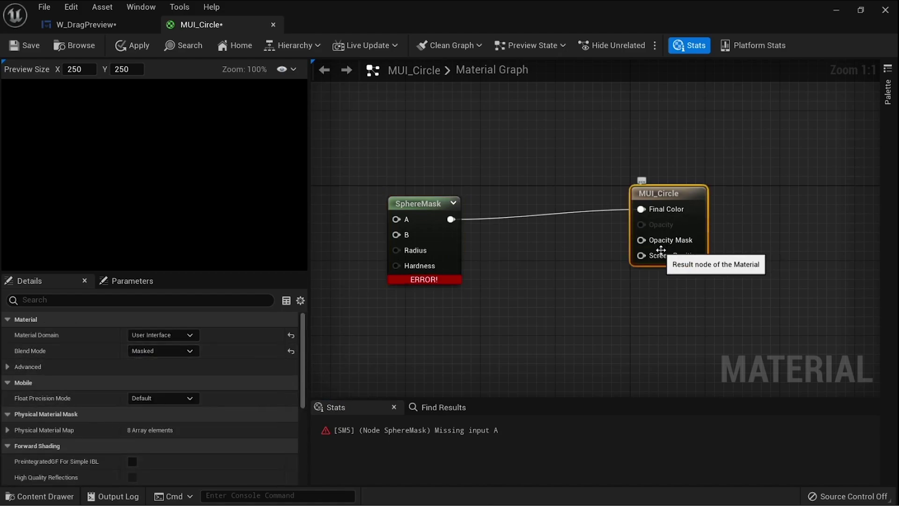
drag(440, 223, 641, 240)
Wire SphereMask into Opacity Mask and feed a TexCoord[0] node into its A input.
right_drag(466, 228, 552, 215)
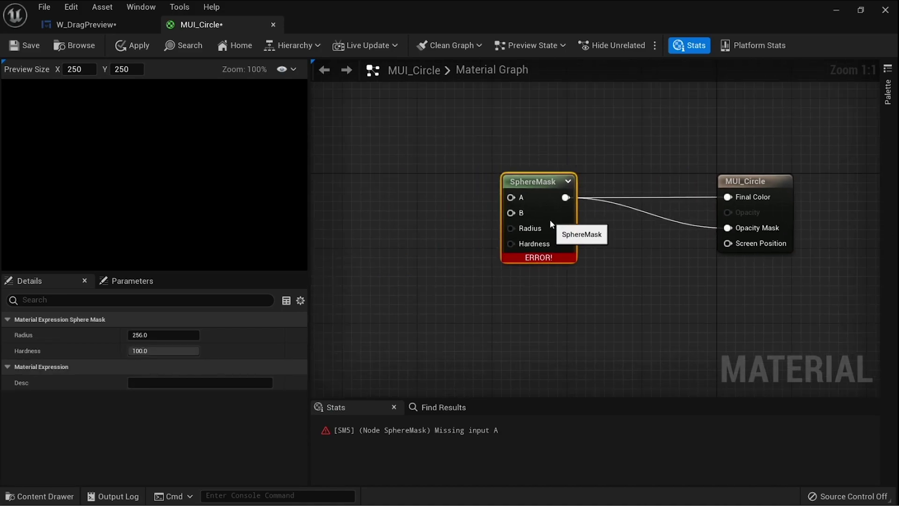
right_drag(381, 307, 461, 279)
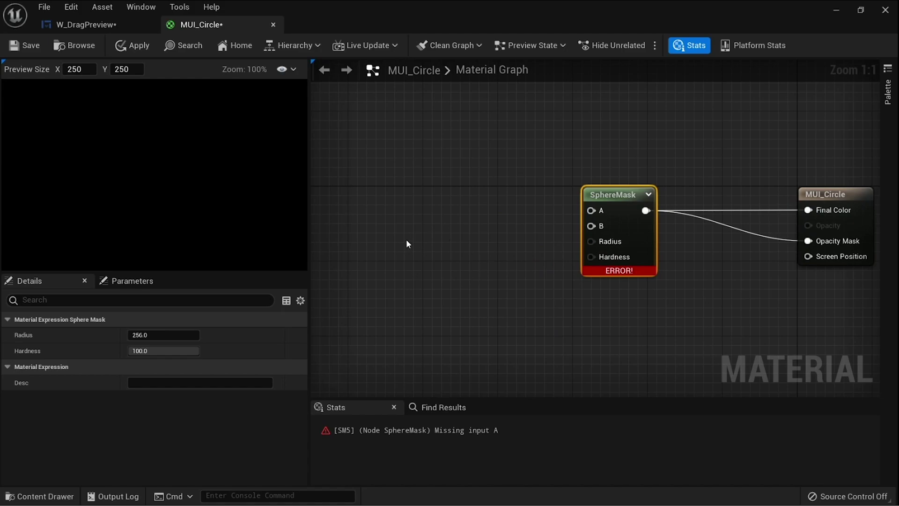
click(383, 191)
drag(443, 213, 456, 193)
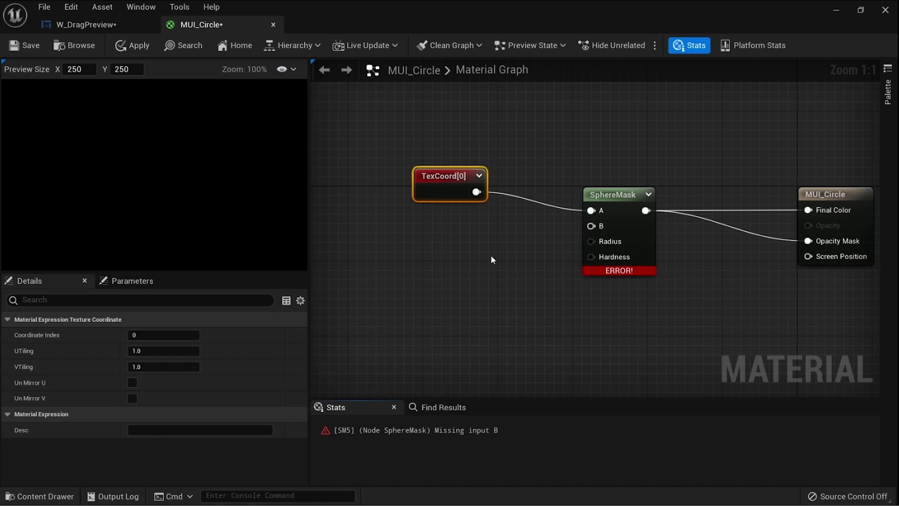
drag(446, 189, 467, 181)
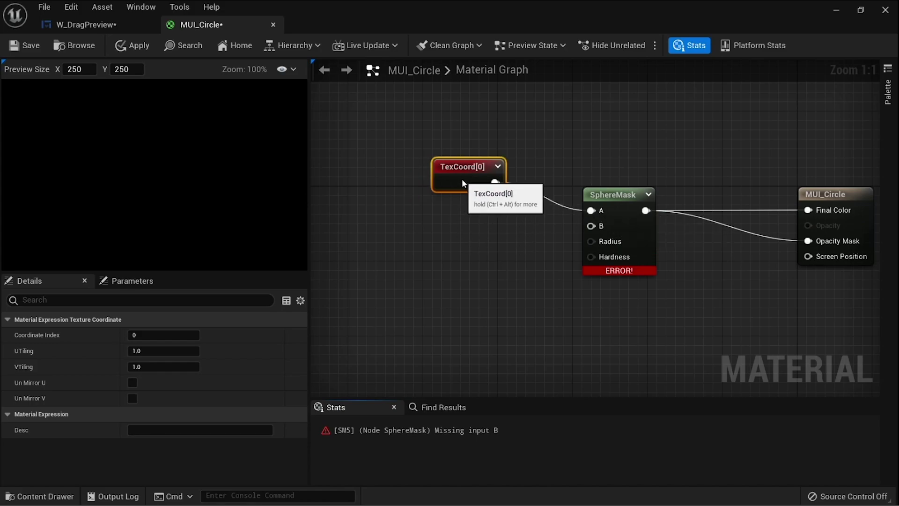
click(527, 248)
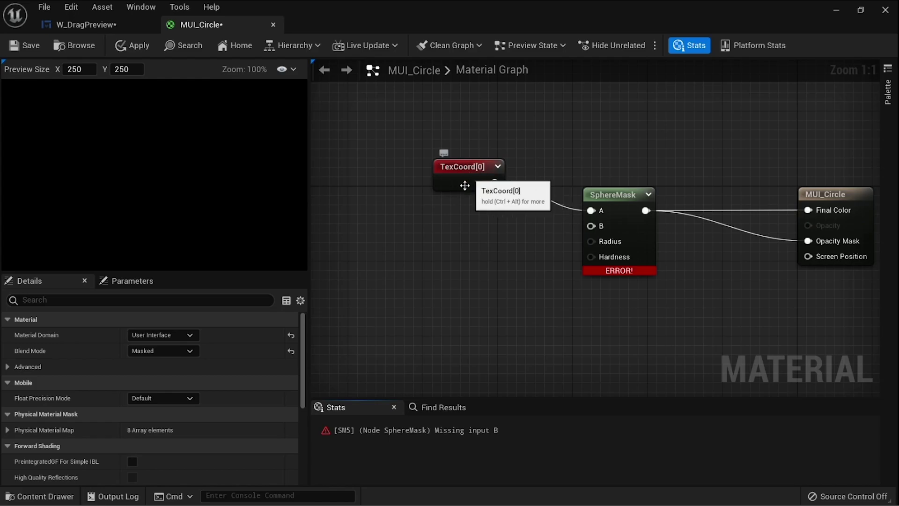
Connect a Constant2Vector of 0.5, 0.5 to SphereMask's B input.
click(451, 232)
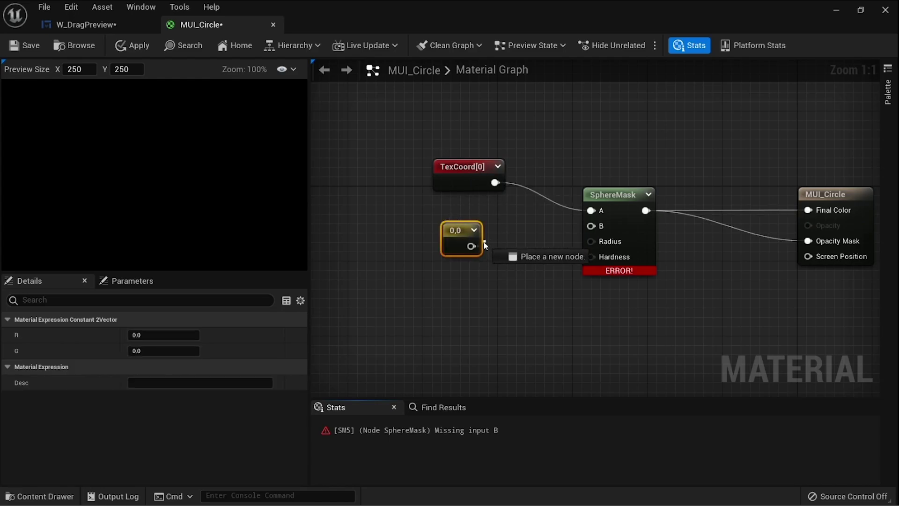
drag(485, 246, 591, 226)
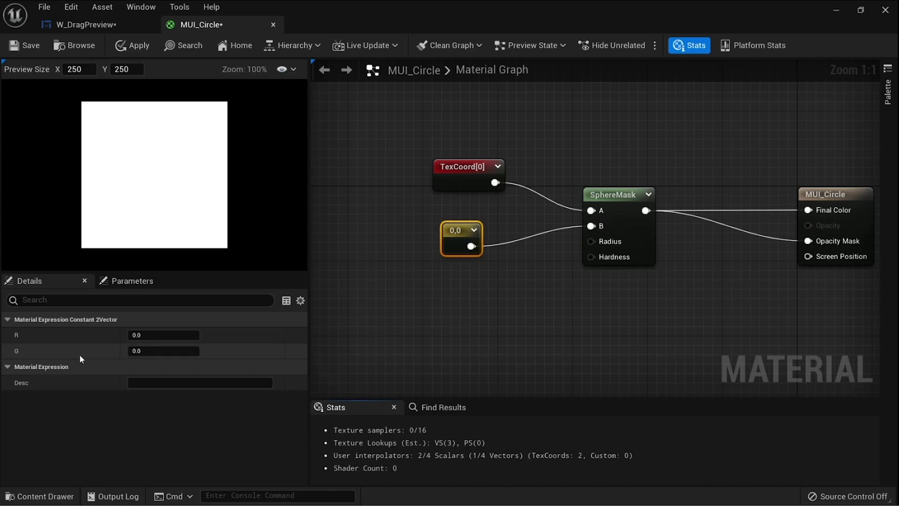
click(140, 335)
text(0.5)
key(Tab)
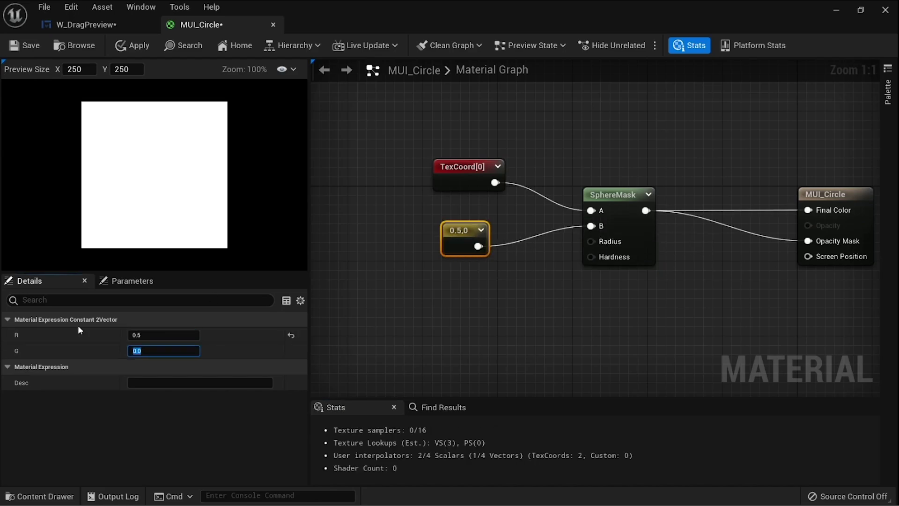
text(0.5)
key(Return)
click(562, 281)
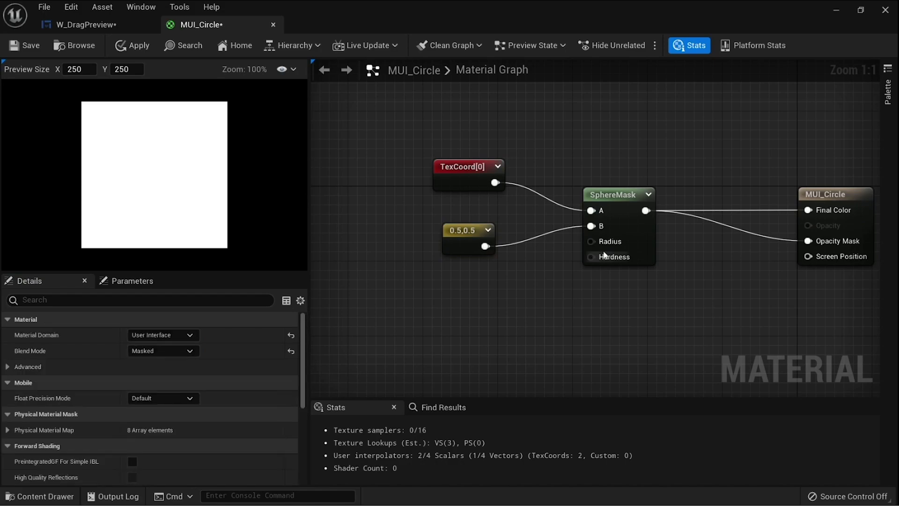
Set the SphereMask Radius to 0.5.
click(604, 255)
click(174, 335)
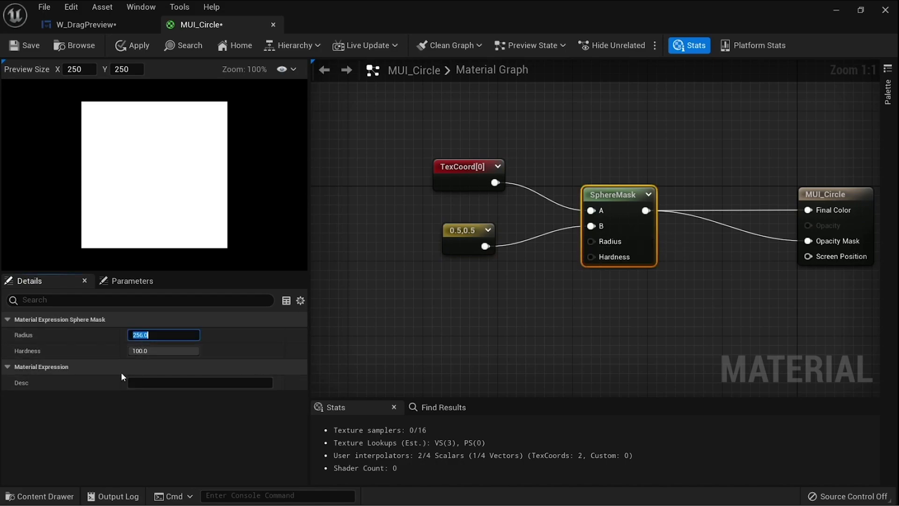
text(0.5)
key(Return)
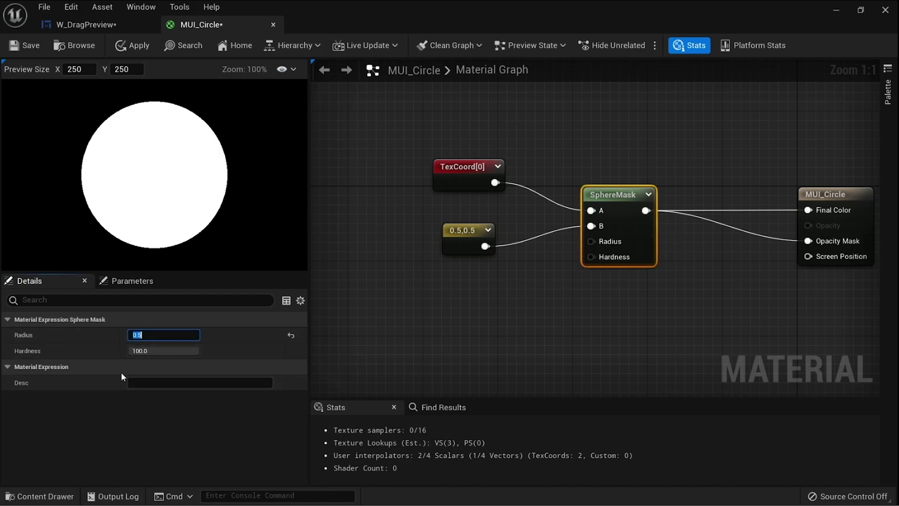
click(438, 182)
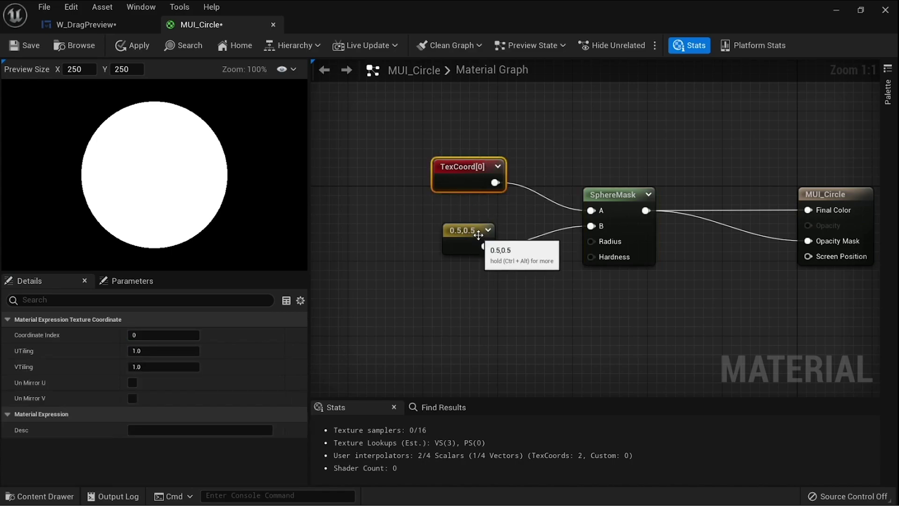
Set the W_DragPreview Border's brush image to MUI_Circle.
click(582, 284)
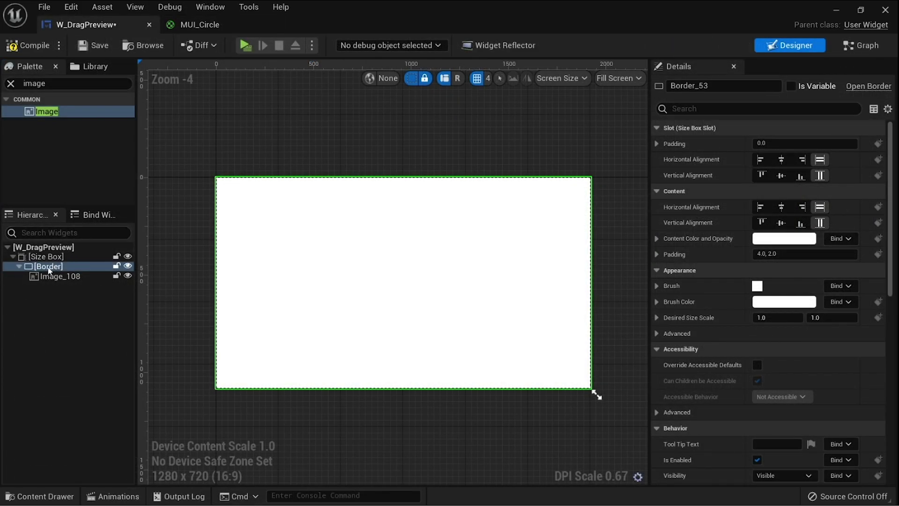
click(48, 266)
click(656, 286)
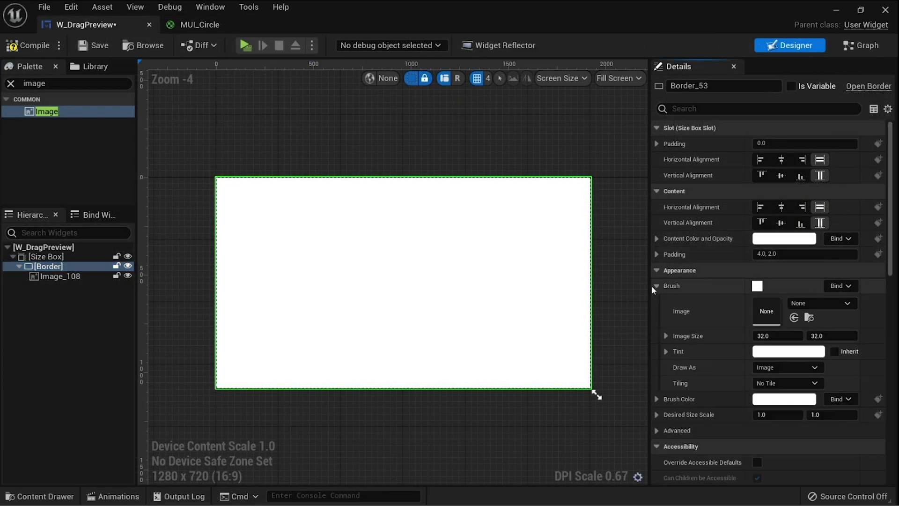
click(812, 303)
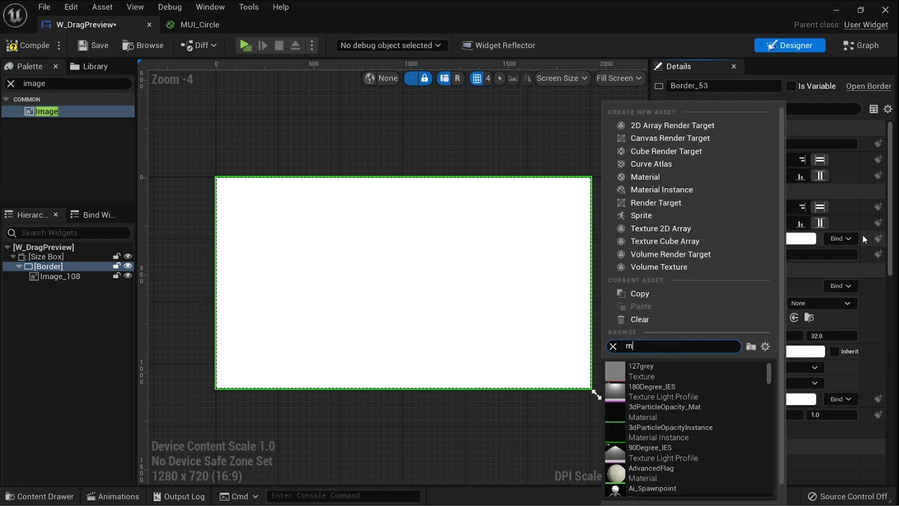
text(mui)
click(655, 370)
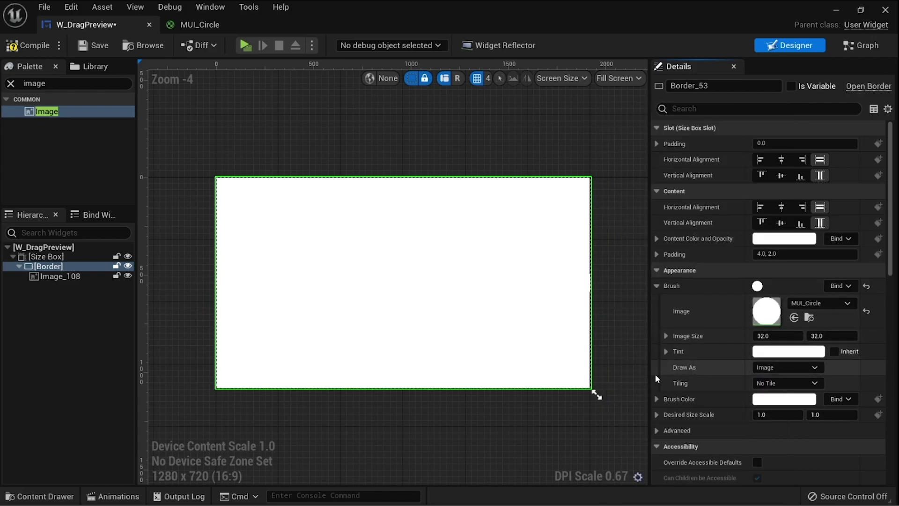
Tint the Border brush black and hide Image_108 to check the circle.
click(758, 351)
drag(682, 311, 677, 396)
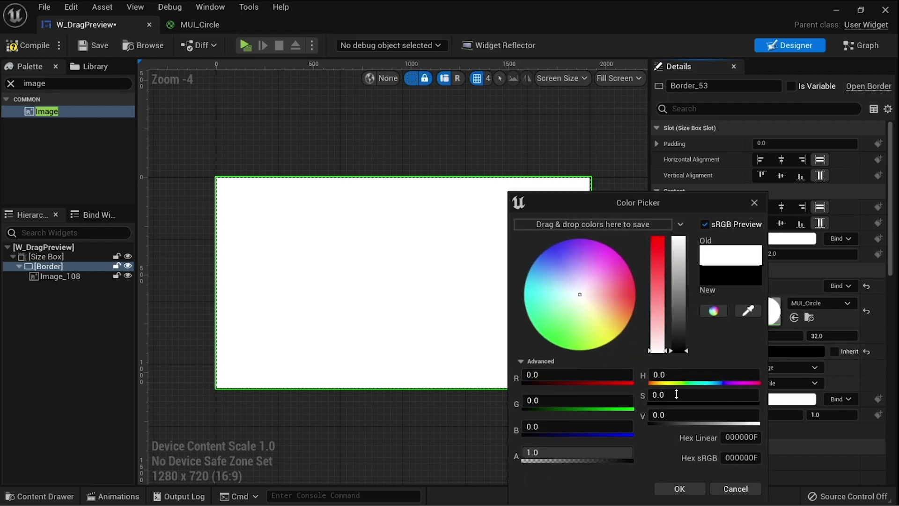
click(680, 489)
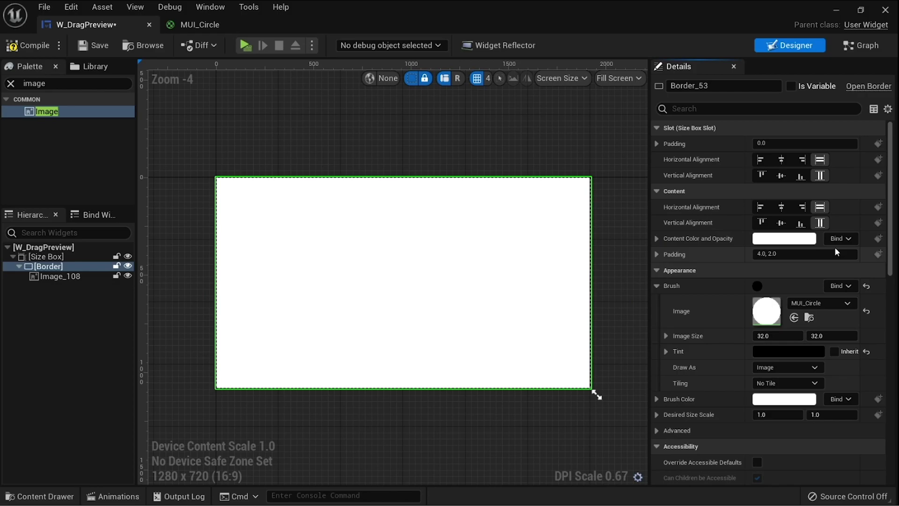
click(82, 277)
click(127, 276)
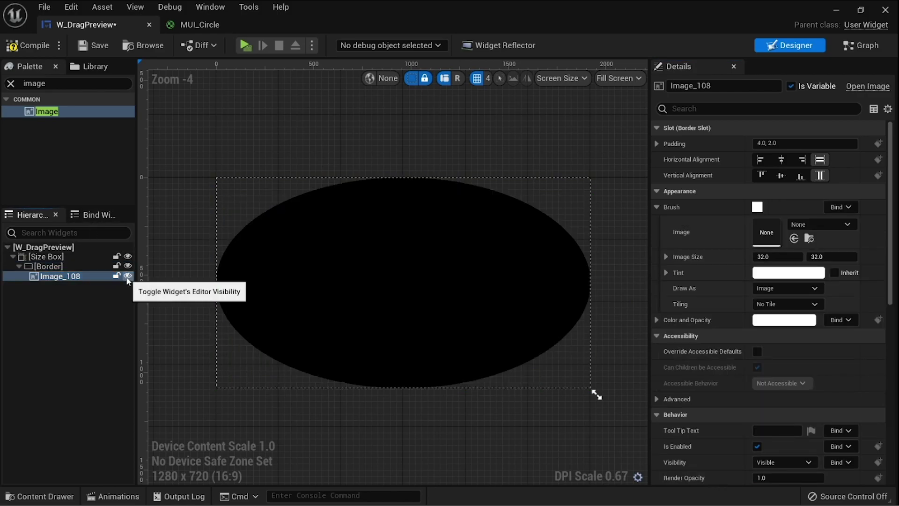
Preview the widget at Desired size and make Image_108 visible again.
click(619, 79)
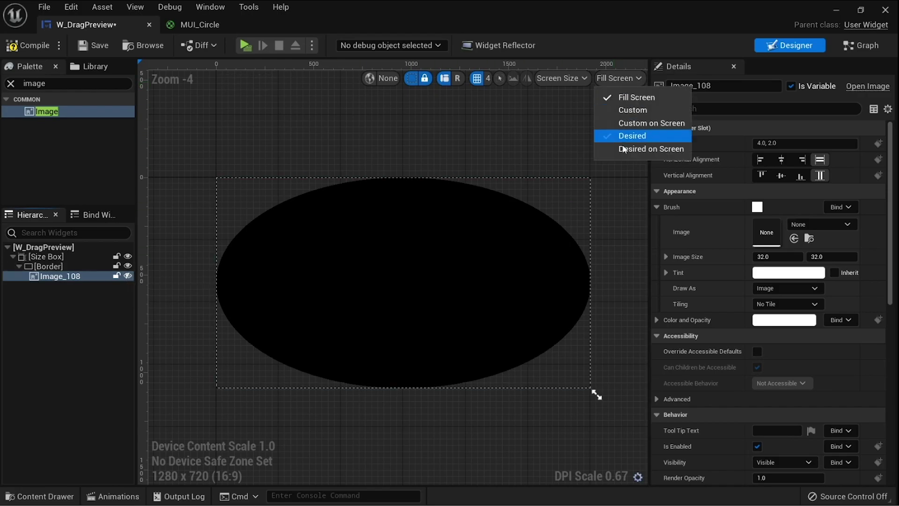
click(635, 149)
right_drag(230, 204, 355, 257)
scroll(333, 220, up, 10)
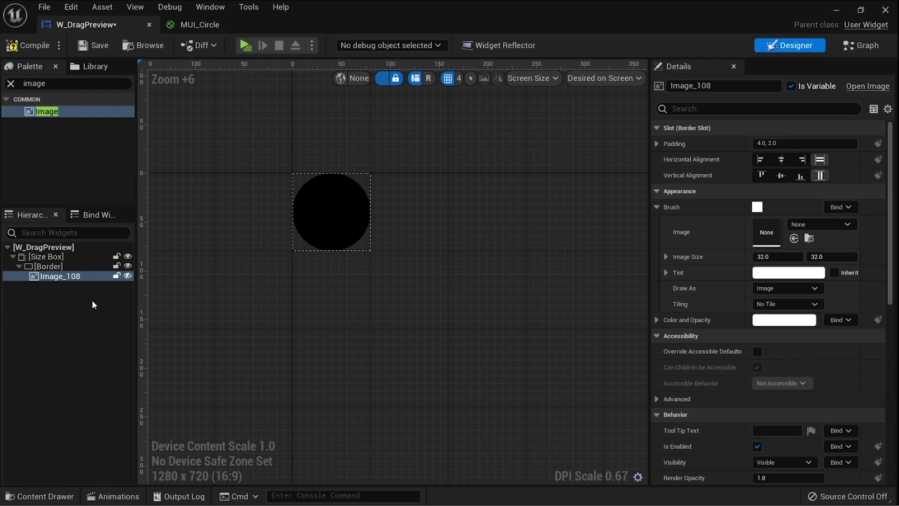
click(128, 276)
click(128, 276)
click(128, 276)
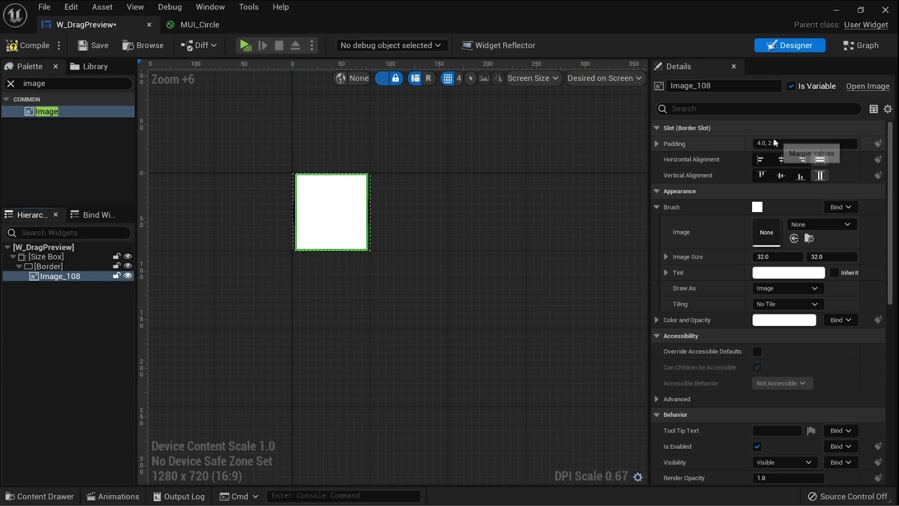
Give Image_108 a padding of 15 and compile W_DragPreview.
click(787, 143)
text(1)
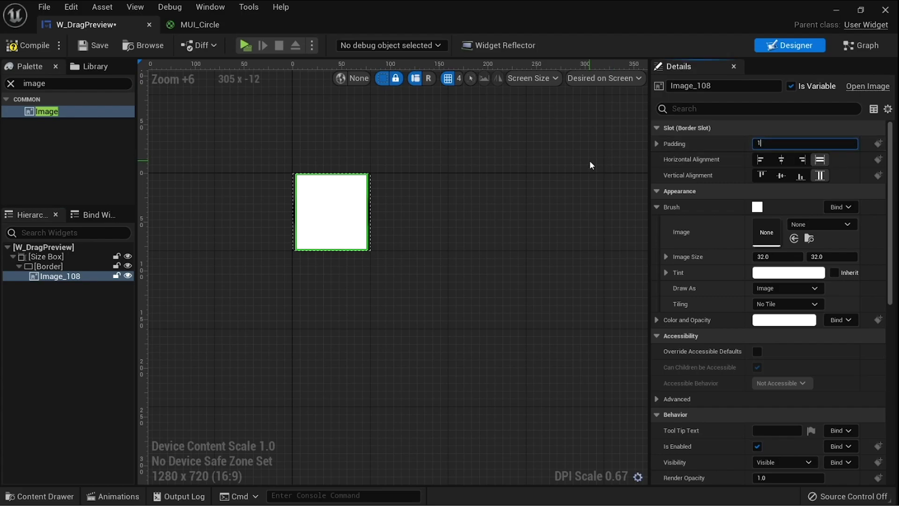
text(5)
key(Return)
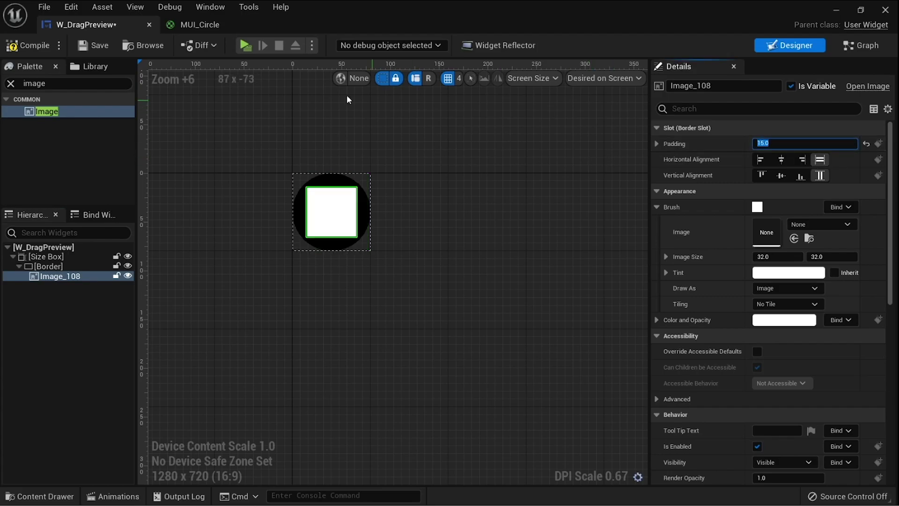
click(27, 45)
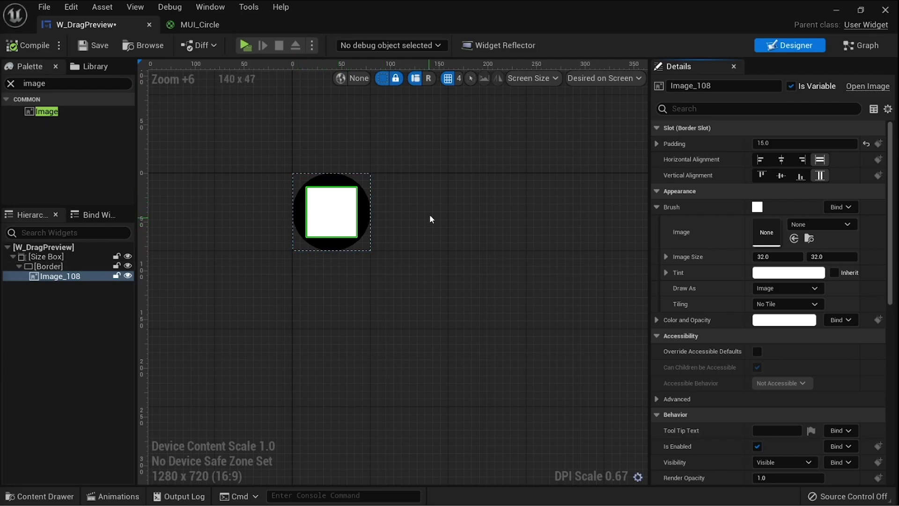
In the graph view, add a Name-type variable called ItemID, then compile and save.
click(862, 45)
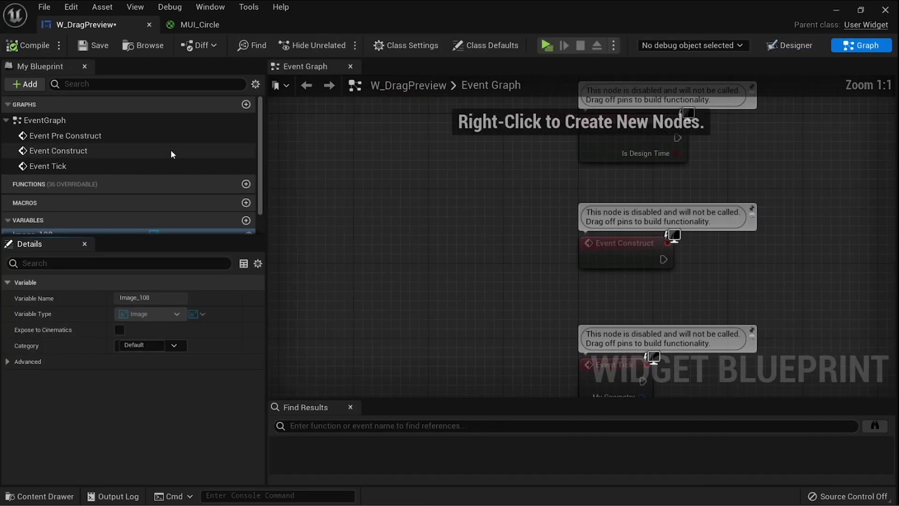
scroll(128, 221, down, 1)
click(246, 197)
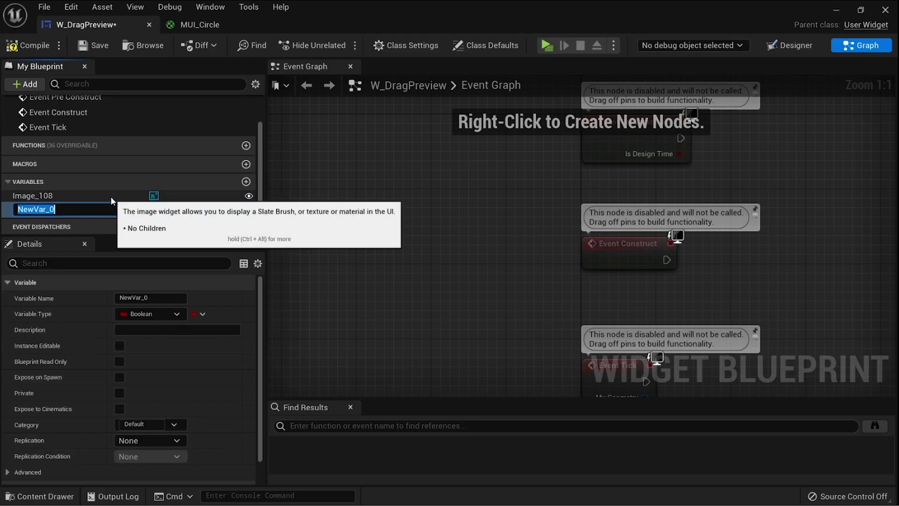
text(ItemID)
key(Return)
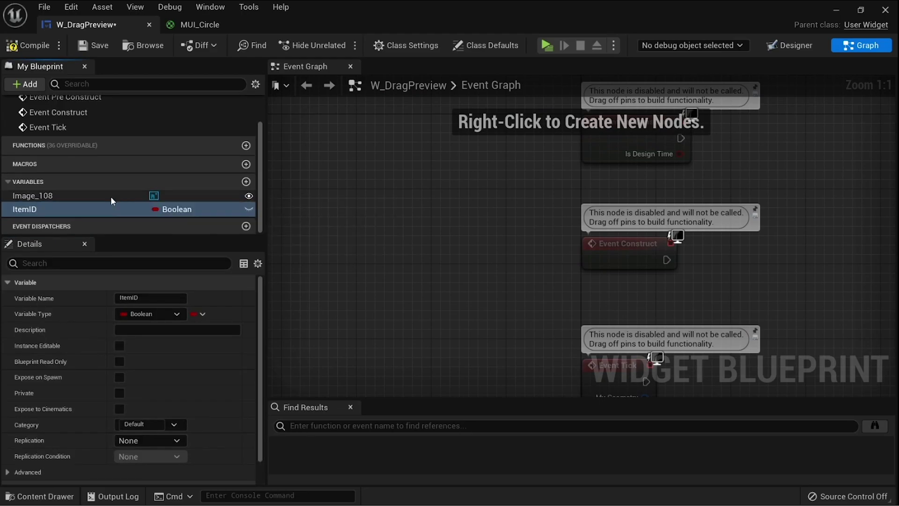
click(170, 313)
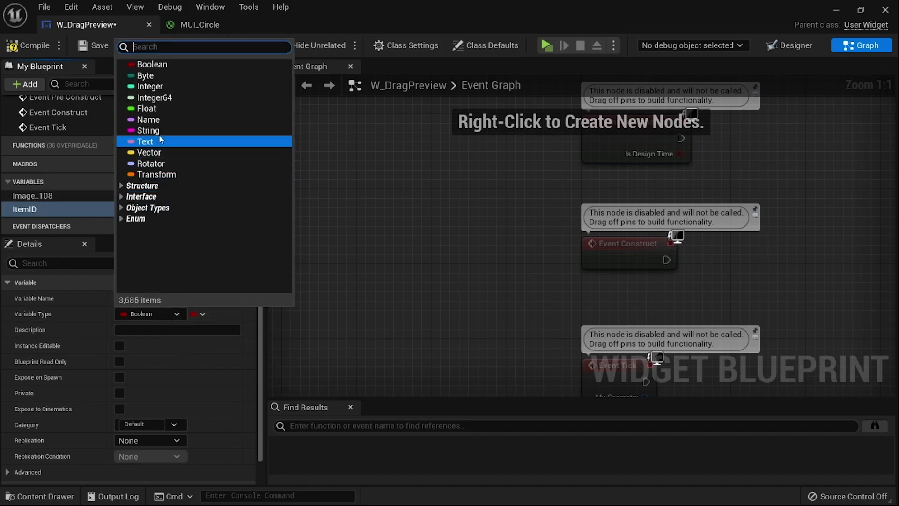
click(149, 119)
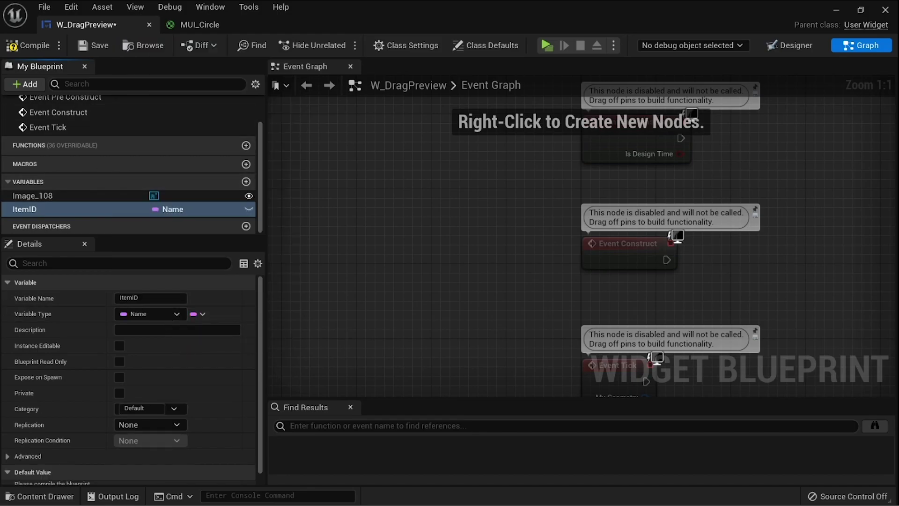
key(ctrl+s)
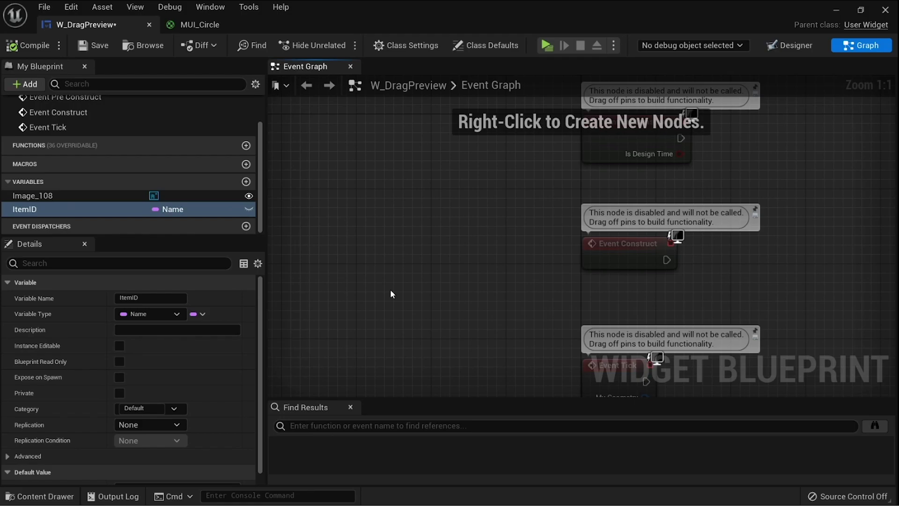
Move Event Pre Construct into open space and place an ItemID getter node beside it.
right_drag(498, 275, 303, 316)
right_drag(416, 236, 344, 311)
drag(340, 260, 377, 228)
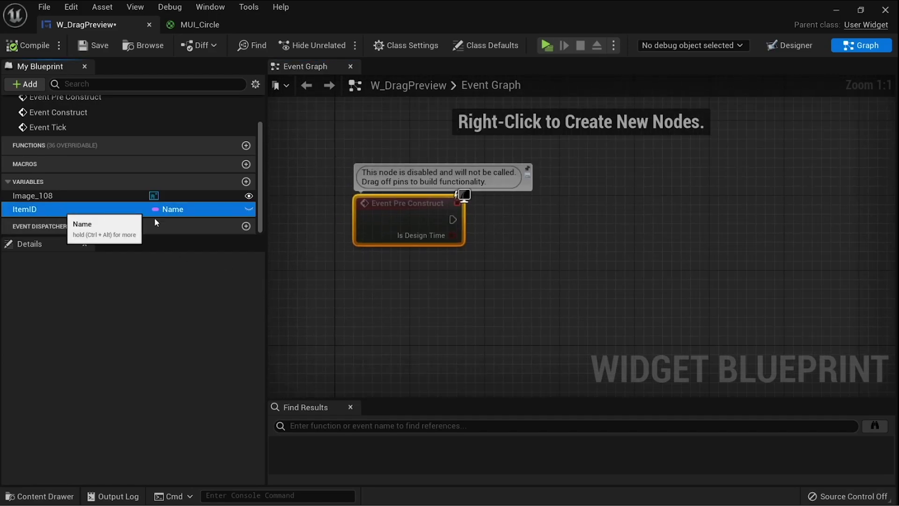
drag(154, 215, 358, 307)
click(411, 328)
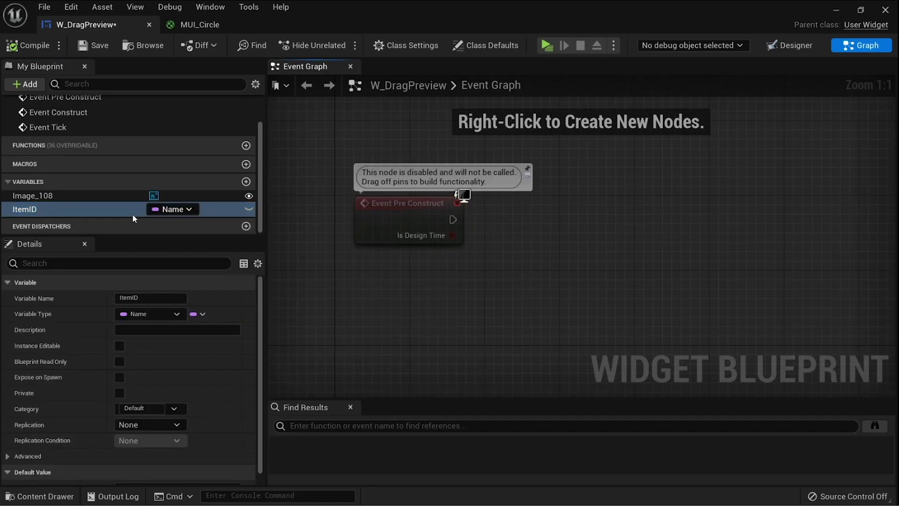
drag(132, 214, 352, 288)
click(377, 303)
Add a Get Data Table Row node fed by ItemID, run on Pre Construct, using Item_Data.
drag(408, 289, 506, 255)
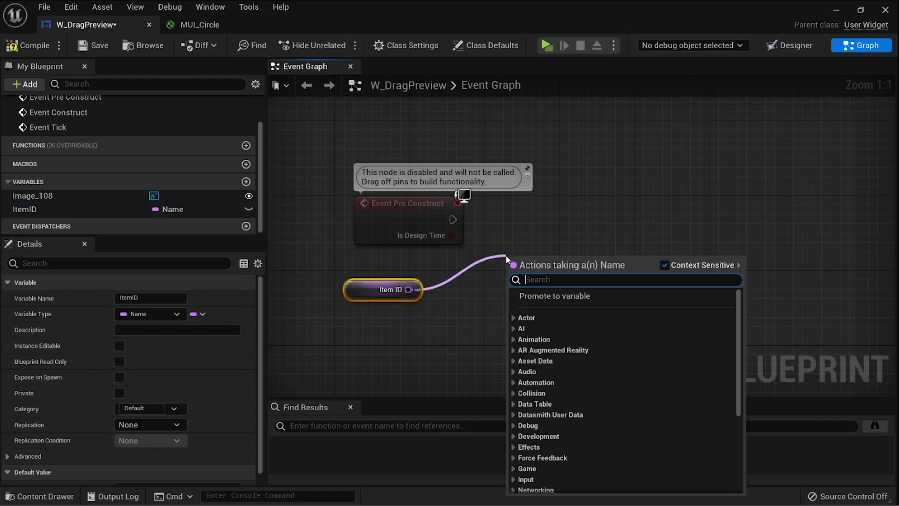
text(get dat)
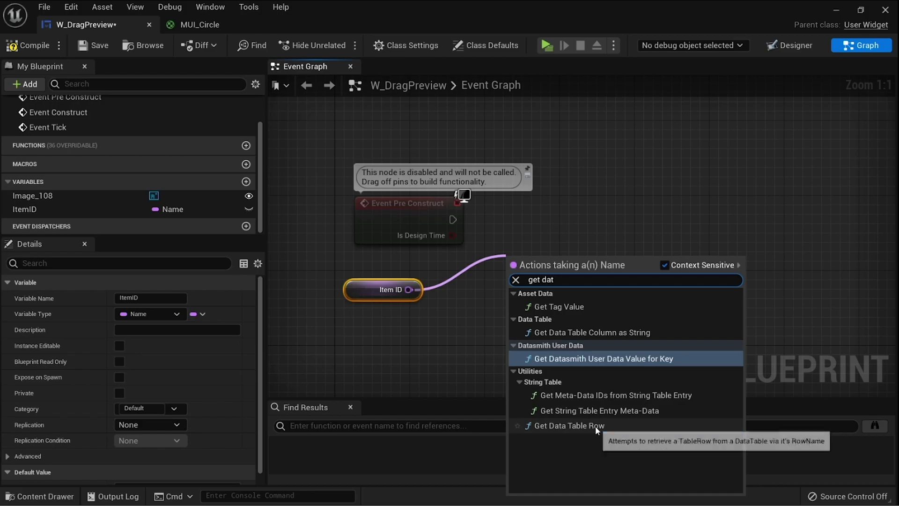
click(595, 425)
drag(574, 277, 564, 221)
drag(504, 219, 453, 220)
click(538, 246)
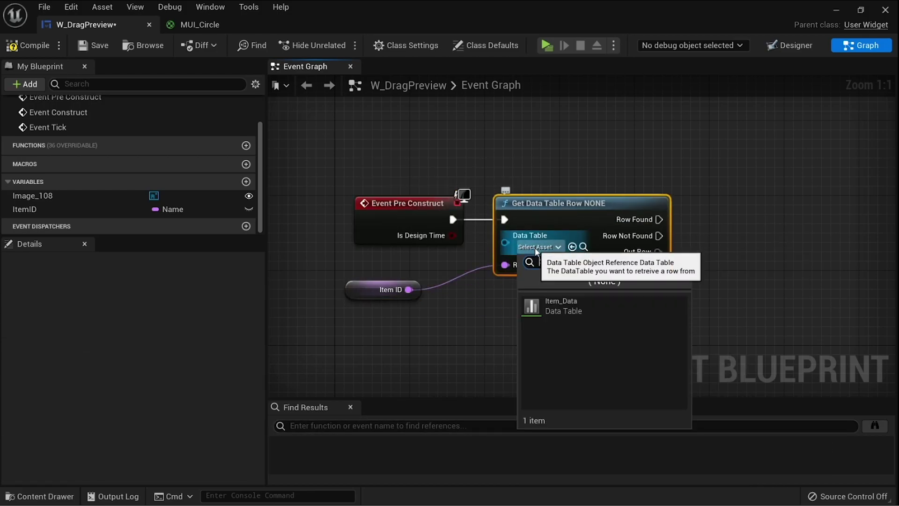
click(553, 304)
Break the Out Row into its FItemStruct fields and expand the break node to show all fields.
right_drag(568, 258, 445, 257)
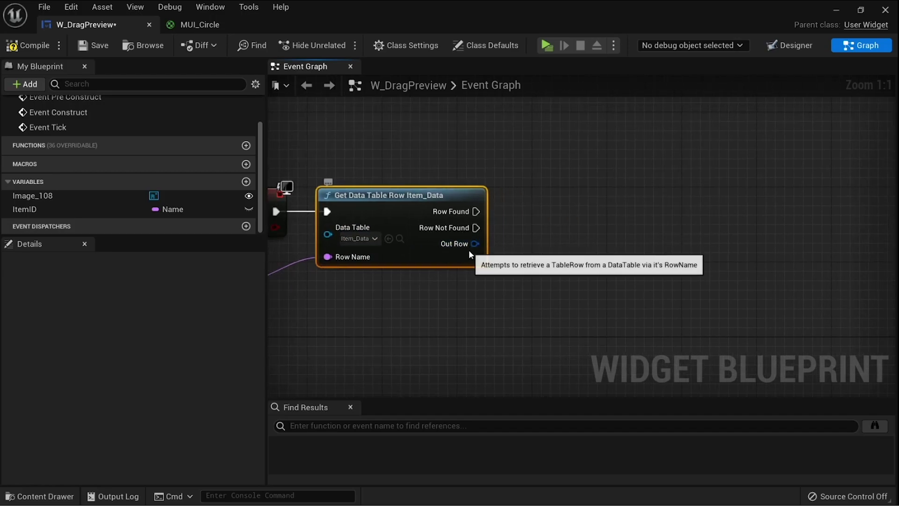
drag(467, 247, 513, 279)
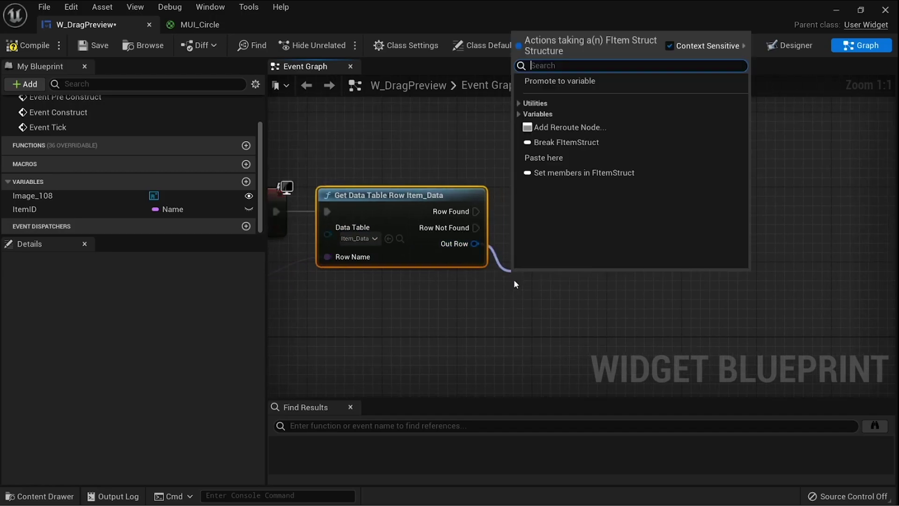
click(544, 144)
click(578, 324)
right_drag(610, 301, 538, 244)
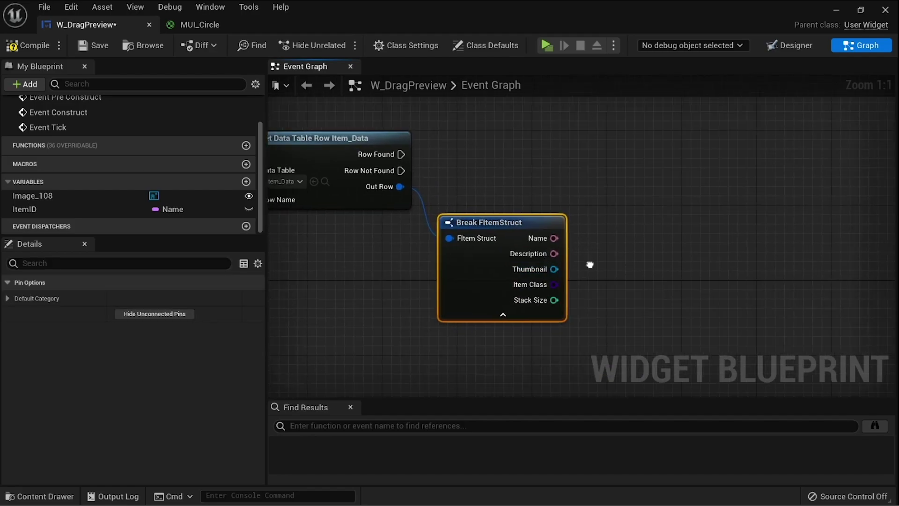
right_drag(546, 232, 463, 240)
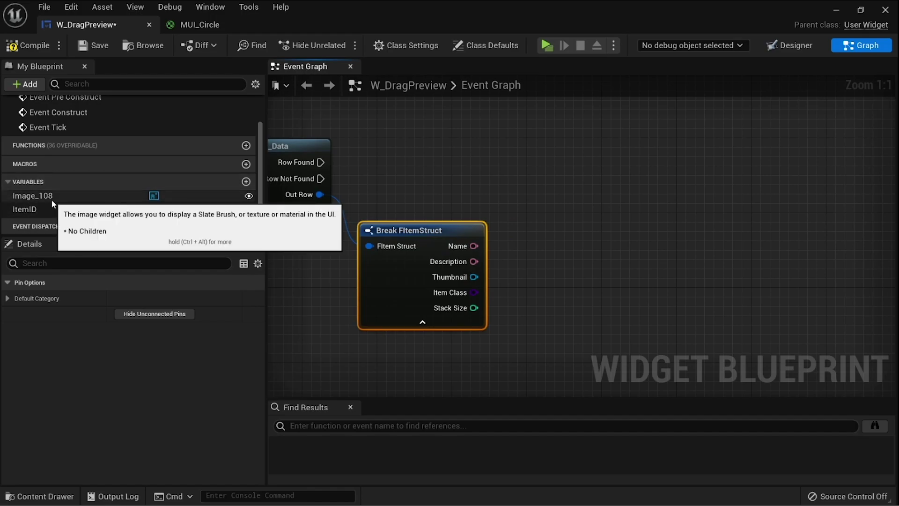
drag(35, 196, 440, 149)
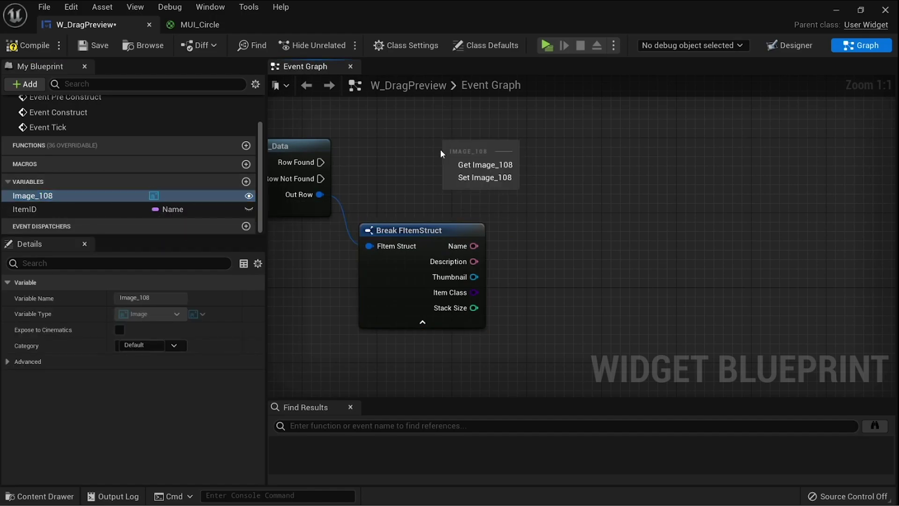
Add Set Brush from Texture for Image_108, triggered by Row Found, with the Thumbnail as texture.
click(473, 165)
drag(507, 148, 553, 164)
text(s)
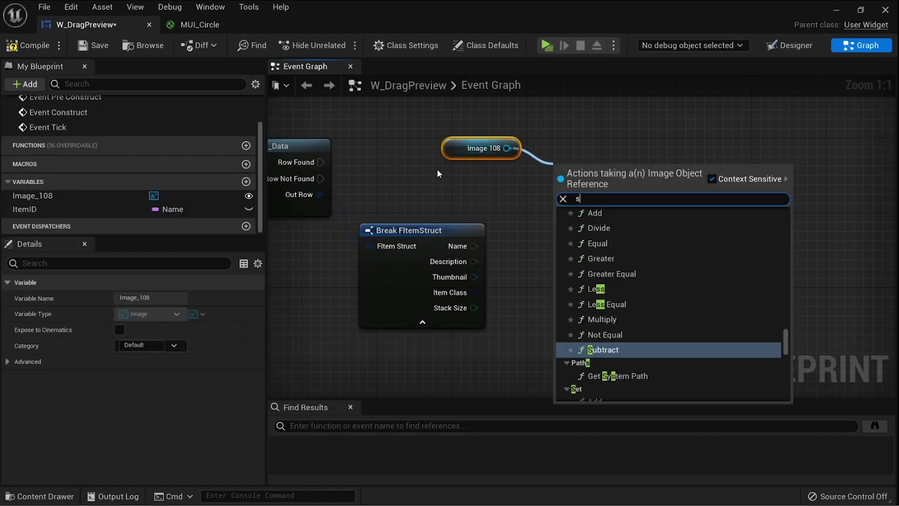
text(et brush)
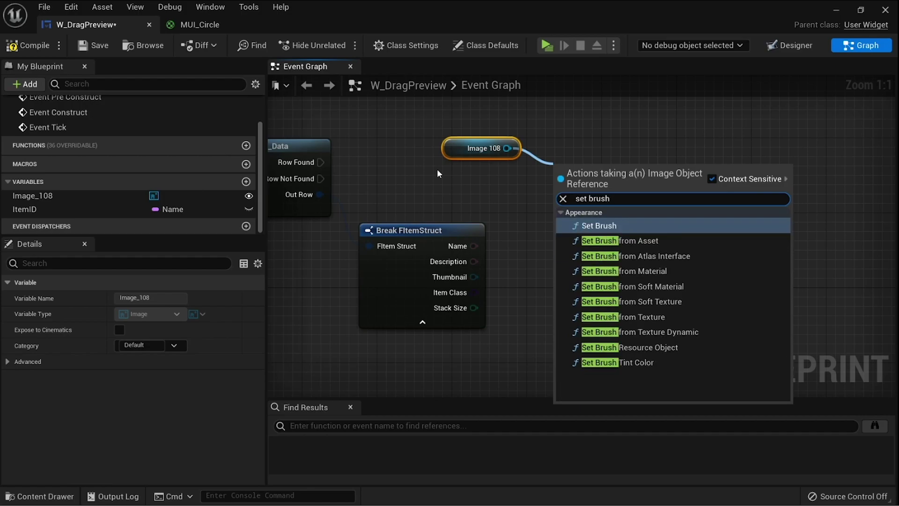
click(640, 314)
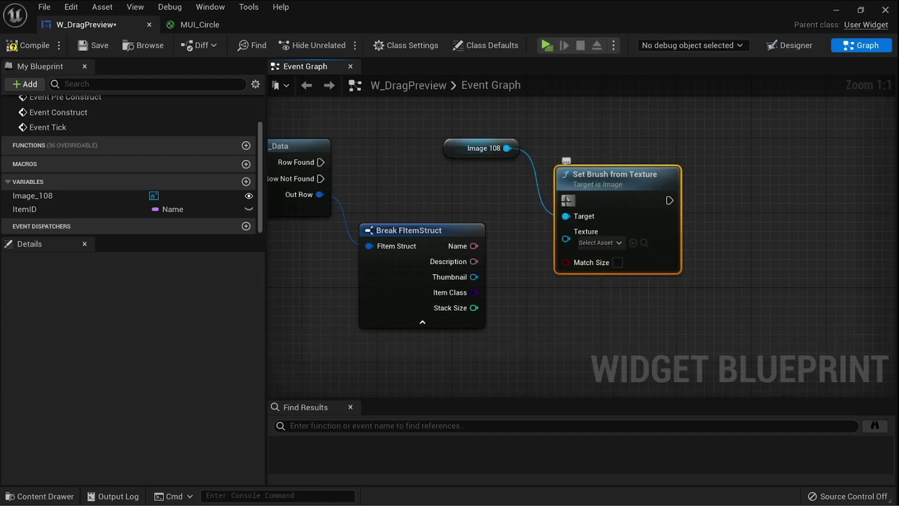
mouse_move(565, 200)
mouse_down()
mouse_move(401, 183)
mouse_move(319, 162)
mouse_up()
drag(591, 184, 600, 146)
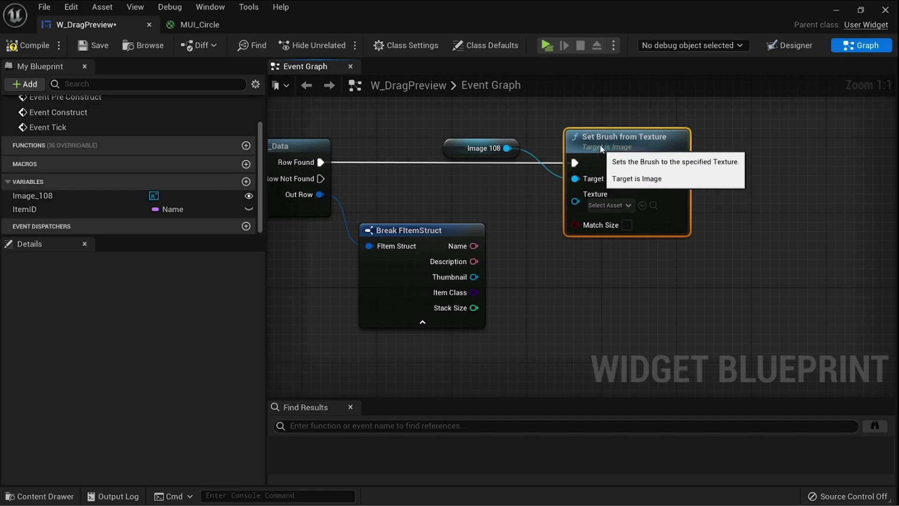
drag(576, 201, 474, 276)
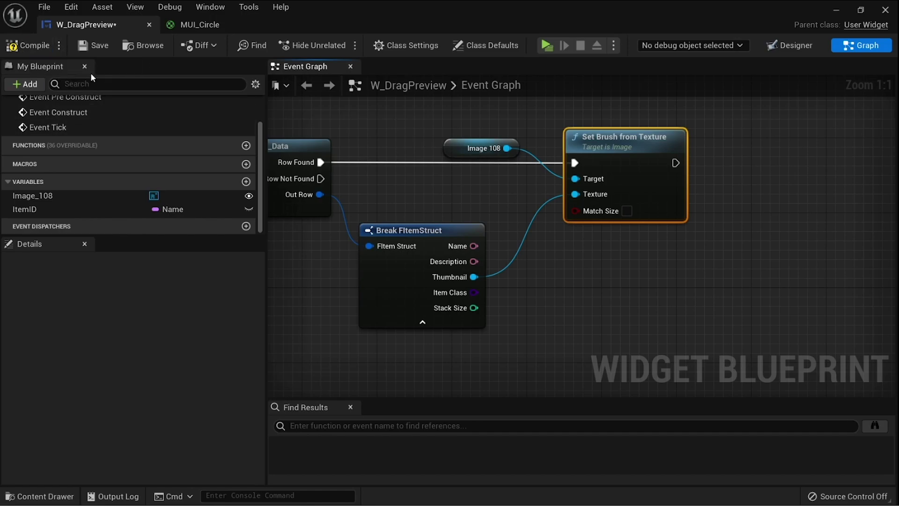
Compile and save the blueprint, then close the W_DragPreview editor.
click(28, 45)
click(92, 45)
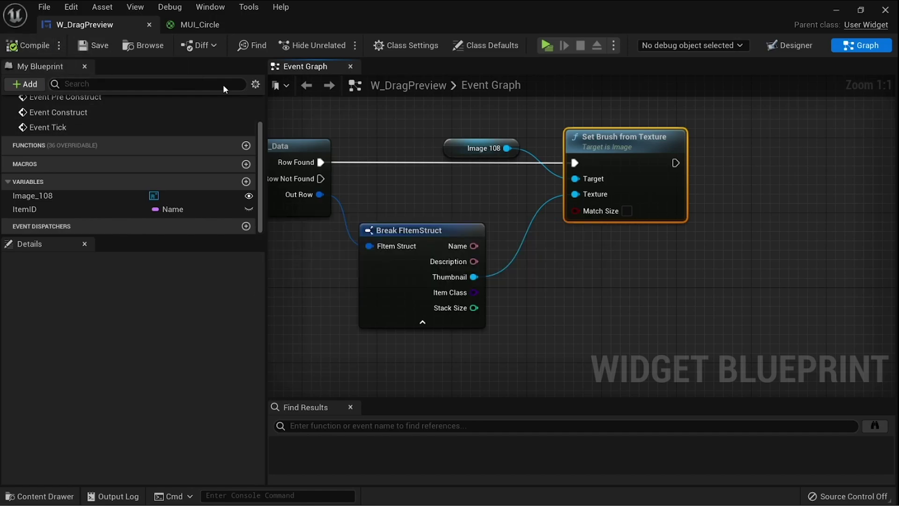
click(406, 186)
right_drag(405, 187, 549, 197)
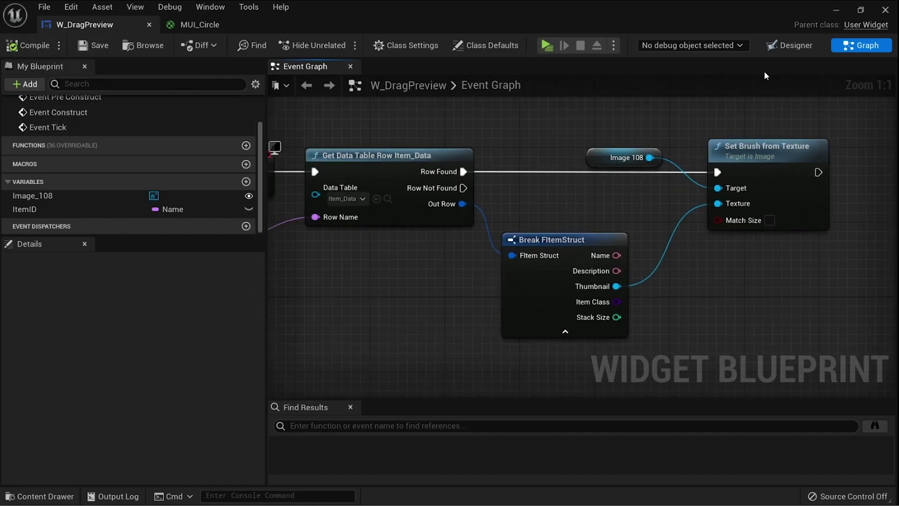
click(886, 11)
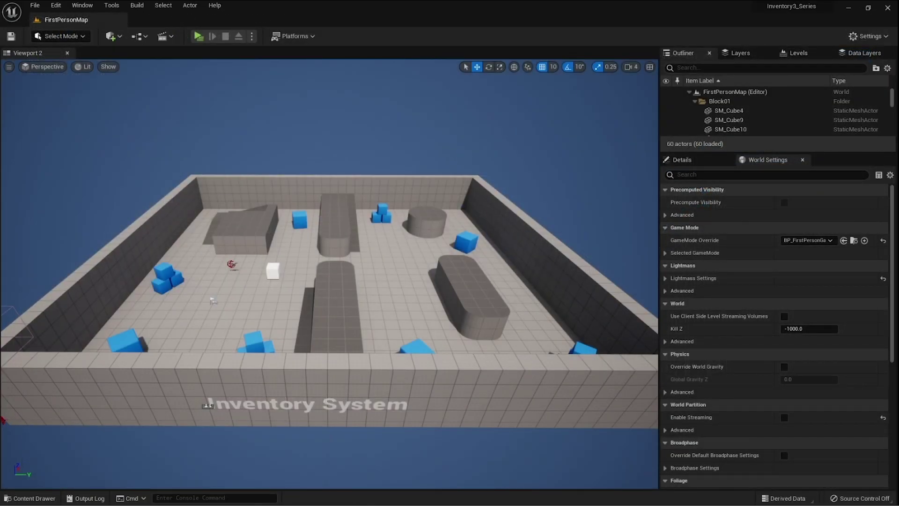